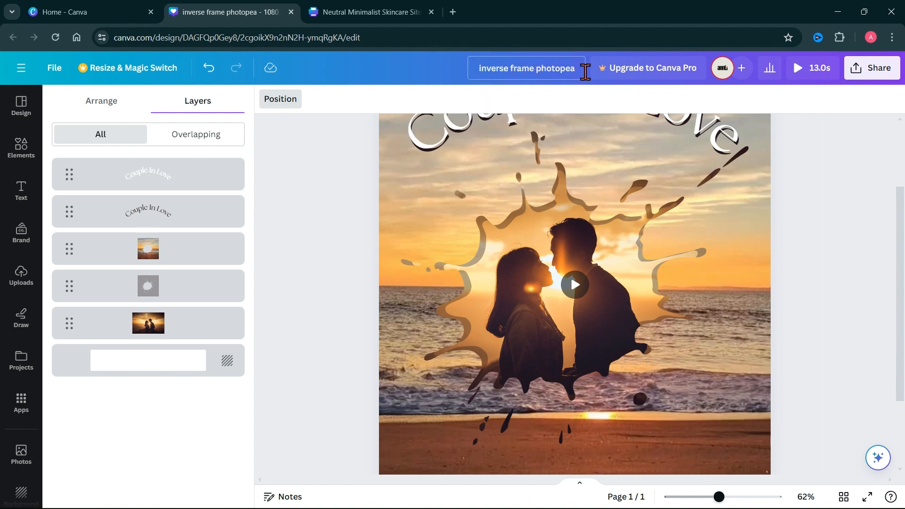
Step: Play the finished Couple In Love design and view the whole page at 31% zoom
scroll(347, 232, "up", 3)
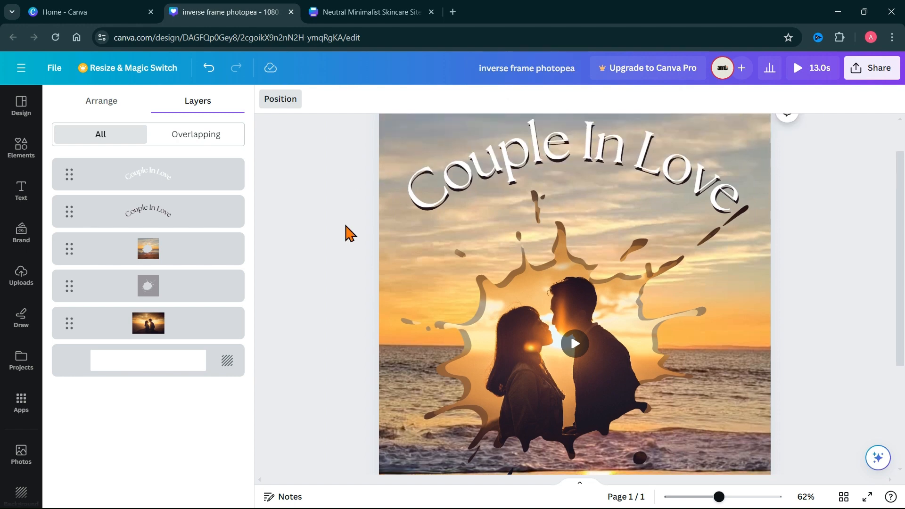
scroll(348, 232, "down", 1)
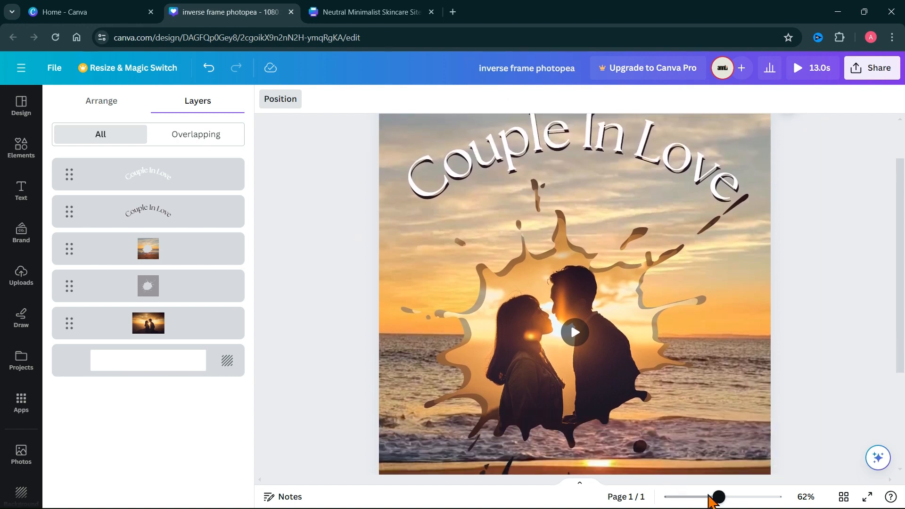
left_click(273, 99)
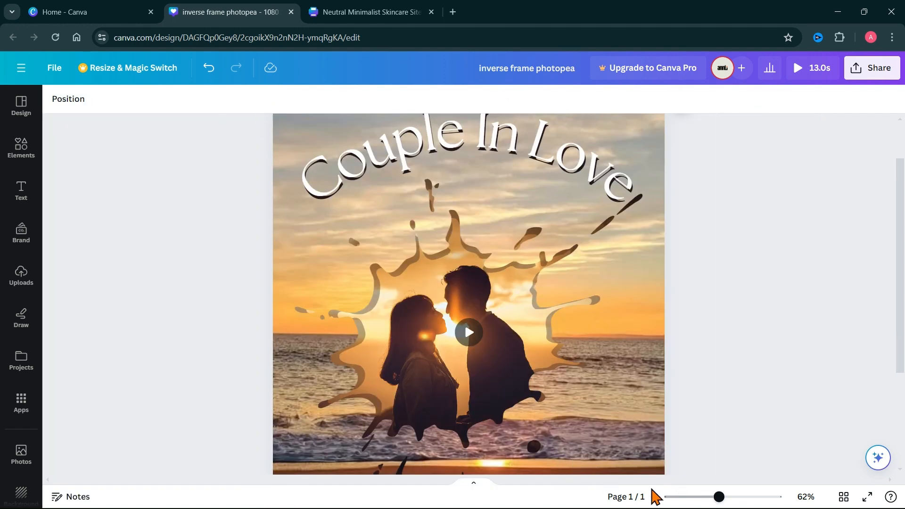
left_click_drag(717, 497, 709, 497)
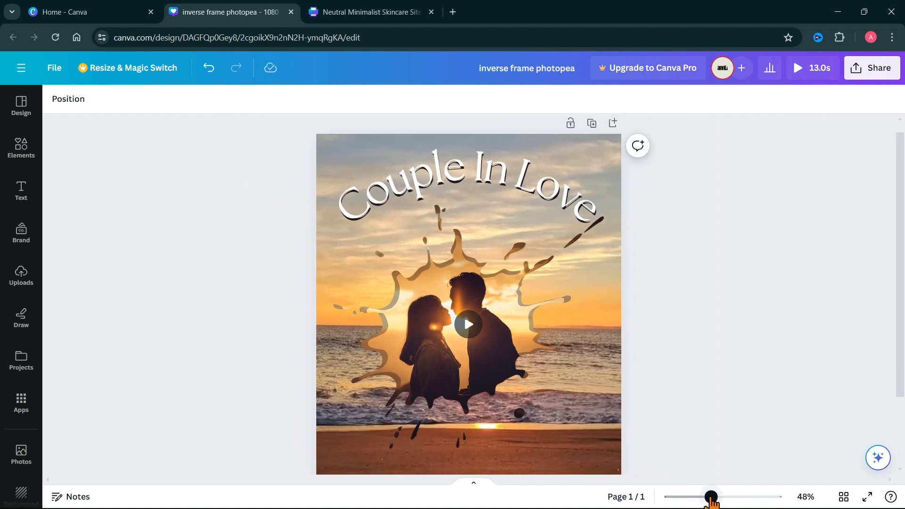
left_click(469, 322)
scroll(712, 304, "down", 2)
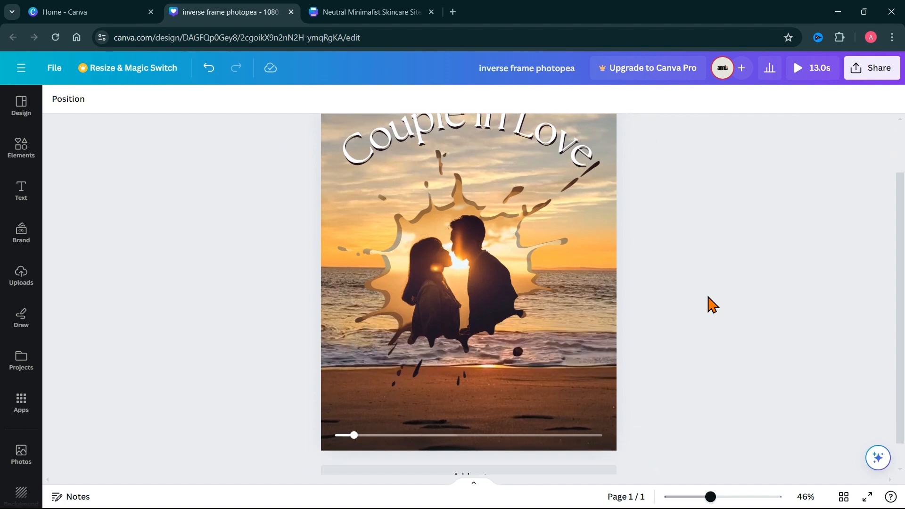
scroll(709, 304, "up", 1)
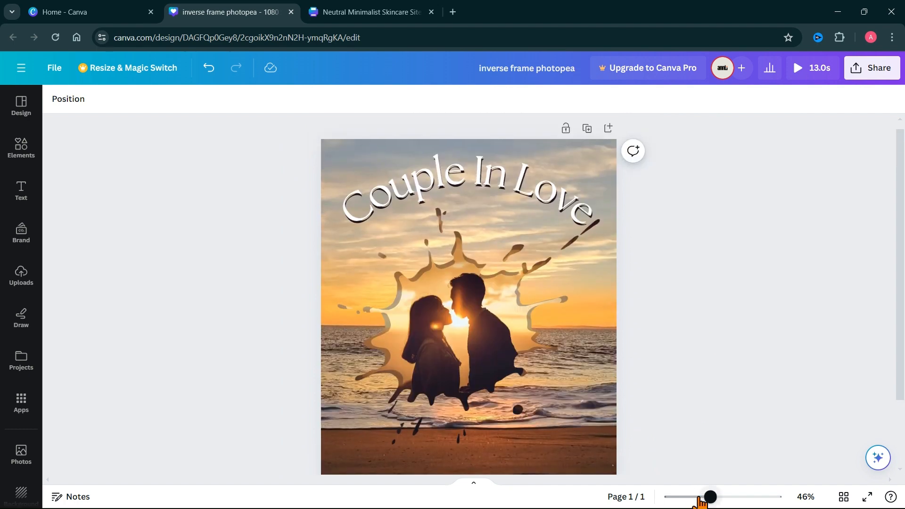
left_click_drag(710, 498, 697, 497)
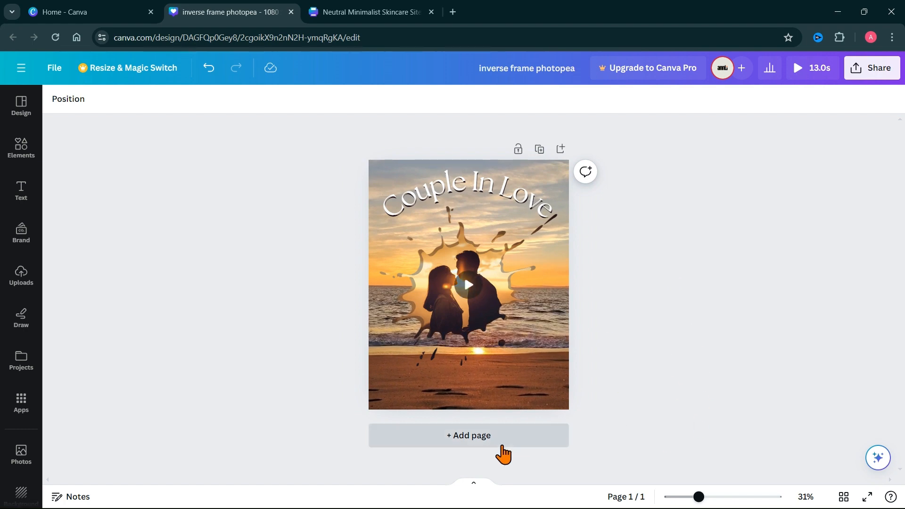
Step: Copy the splash-frame beach video onto a new second page and play it there
left_click(371, 315)
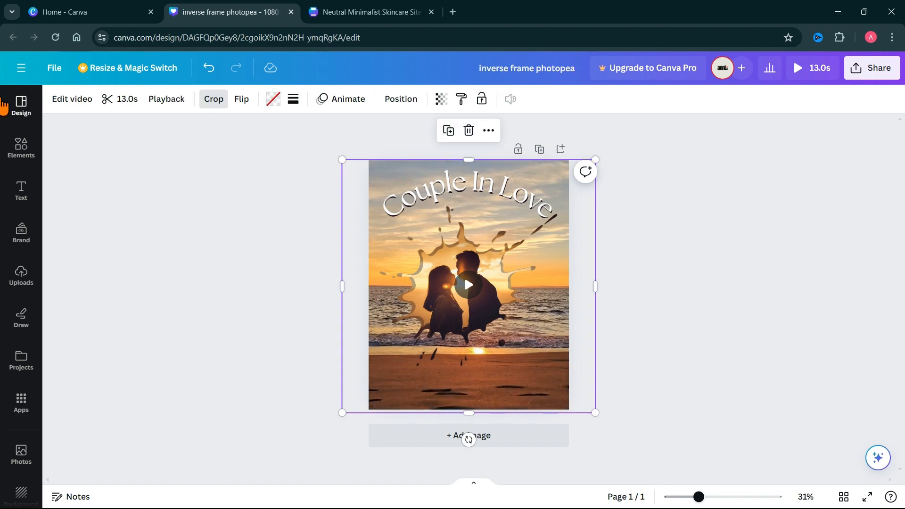
left_click(398, 100)
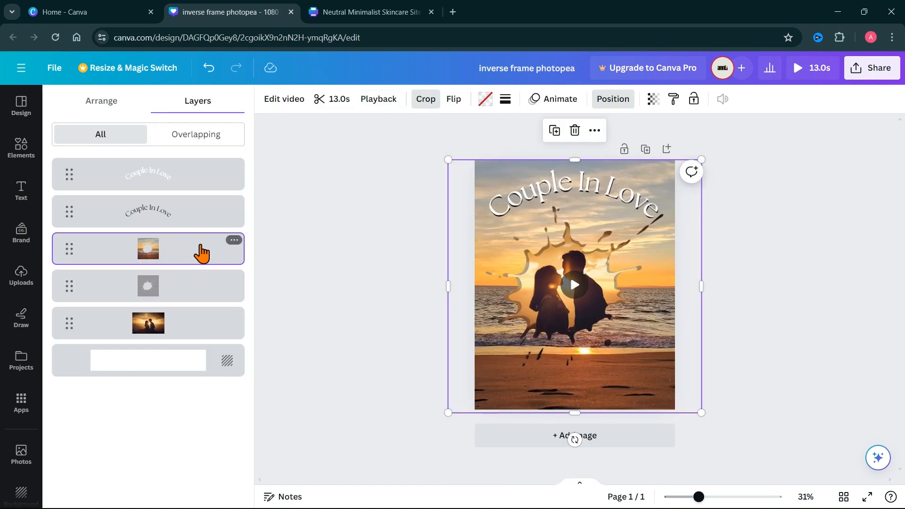
left_click(572, 437)
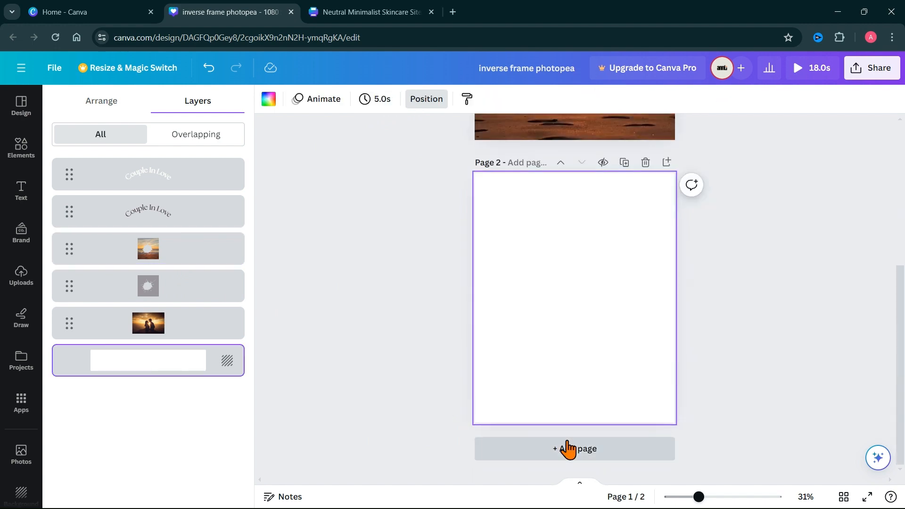
key("ctrl+v")
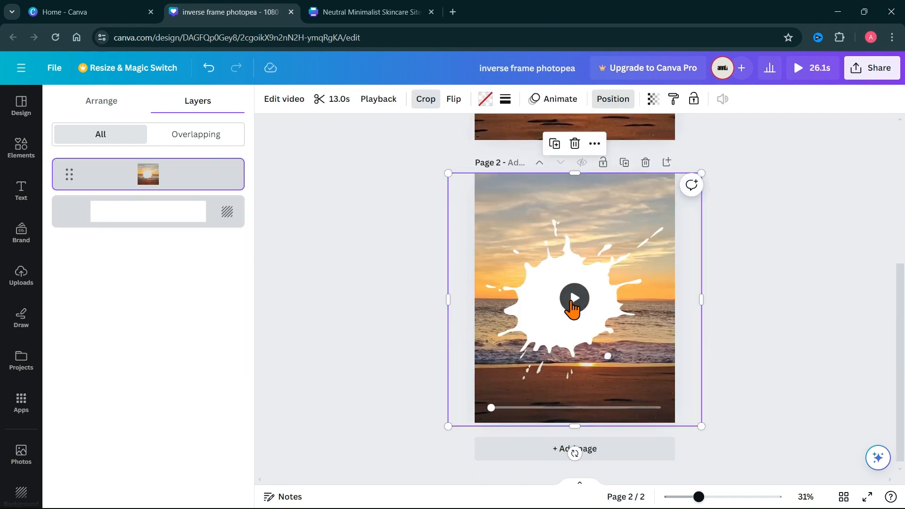
left_click(574, 297)
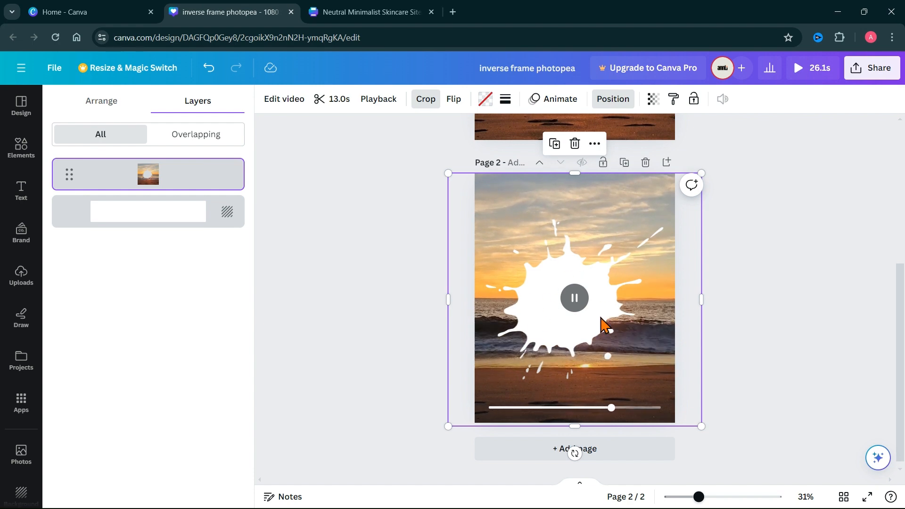
Step: Detach the beach video from the splash frame on page 2 and move it to the page's upper part
right_click(541, 207)
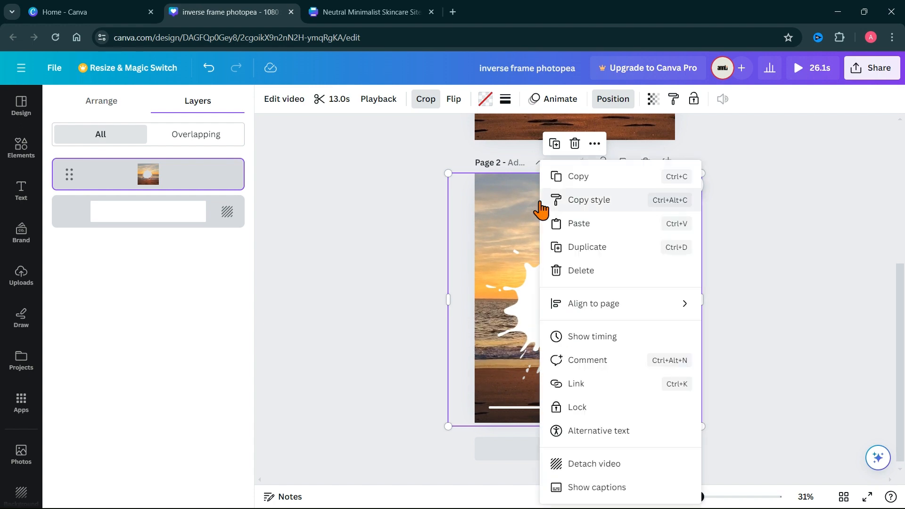
left_click(626, 474)
left_click_drag(616, 289, 635, 210)
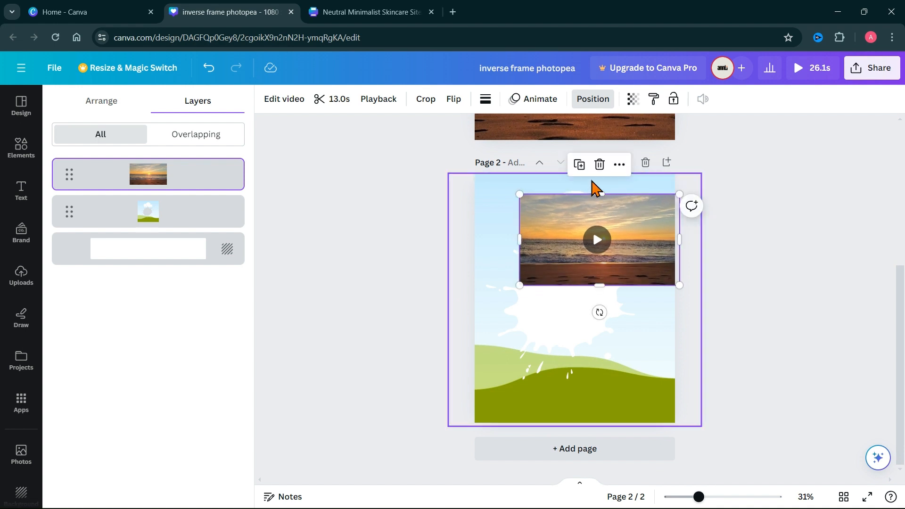
Step: Add a third page and paste the detached beach video onto it
left_click(566, 448)
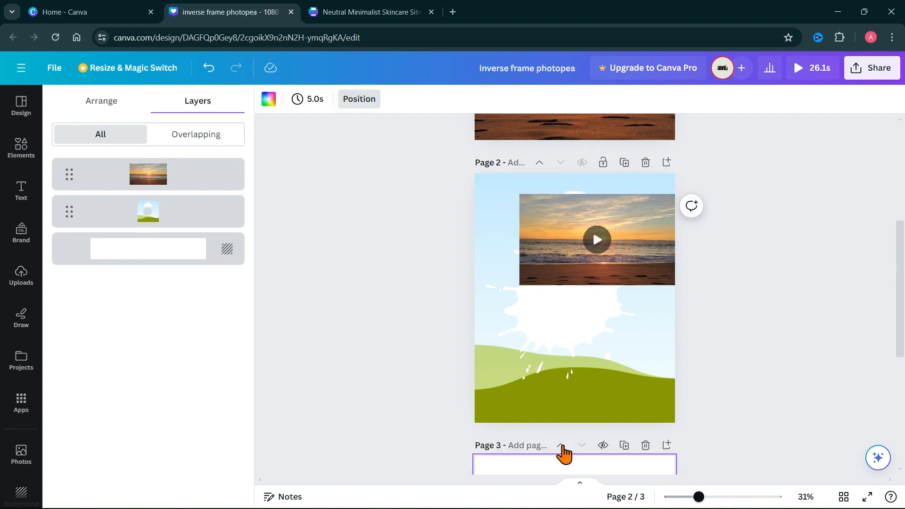
right_click(588, 414)
key("ctrl+v")
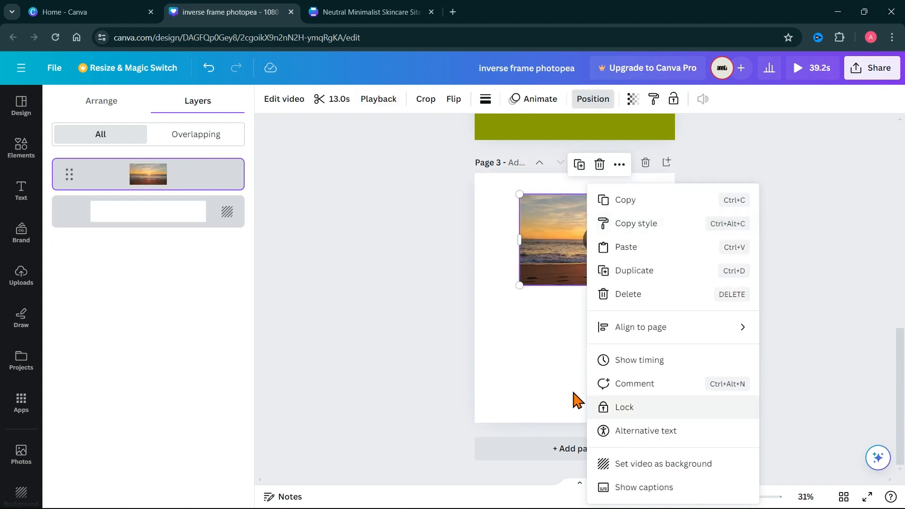
left_click(813, 225)
Step: Delete the detached beach video from page 2, leaving only the empty splash frame
scroll(813, 225, "up", 6)
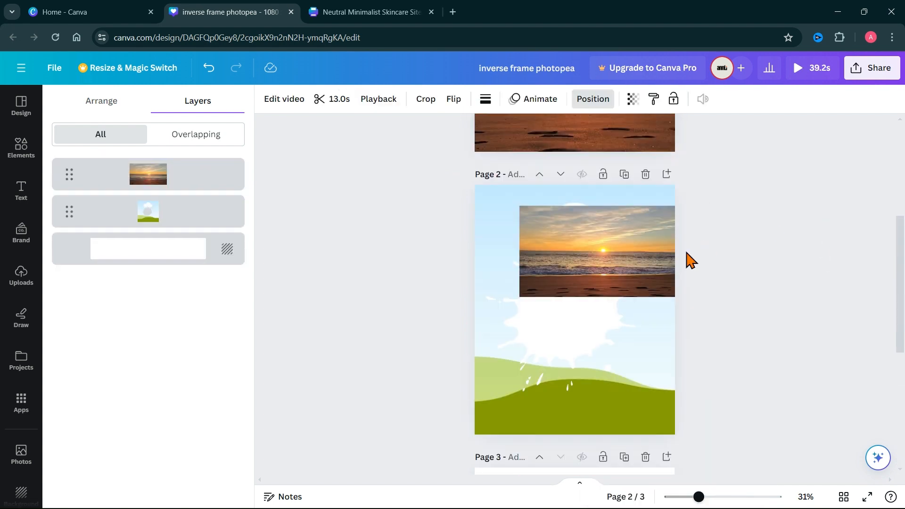
left_click(649, 262)
left_click(598, 176)
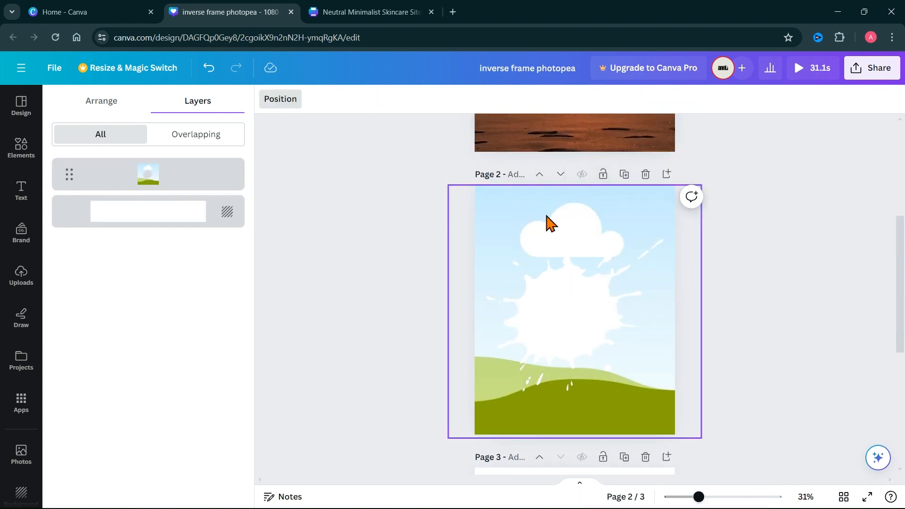
Step: Fill the splash frame on page 2 with the recently used photo of the hugging couple
left_click(21, 455)
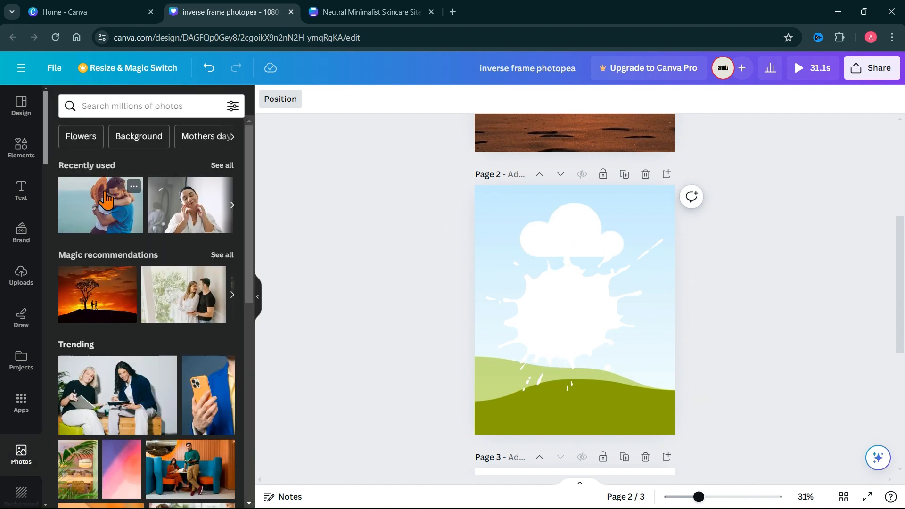
left_click(101, 204)
left_click_drag(505, 295, 501, 199)
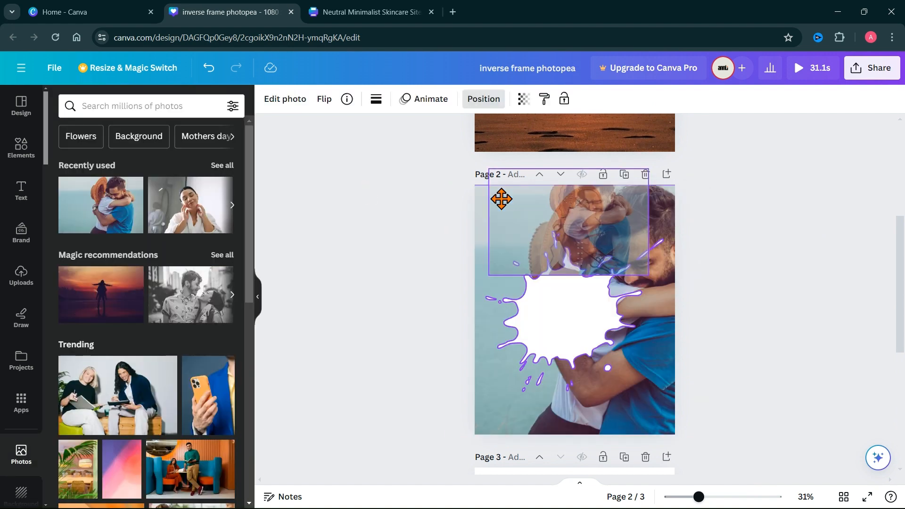
left_click_drag(437, 282, 515, 366)
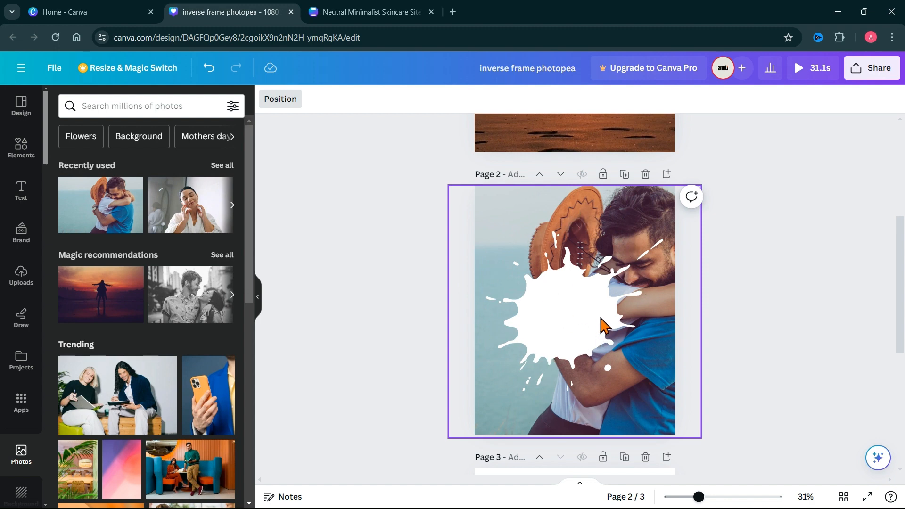
scroll(602, 325, "up", 1)
scroll(602, 325, "down", 2)
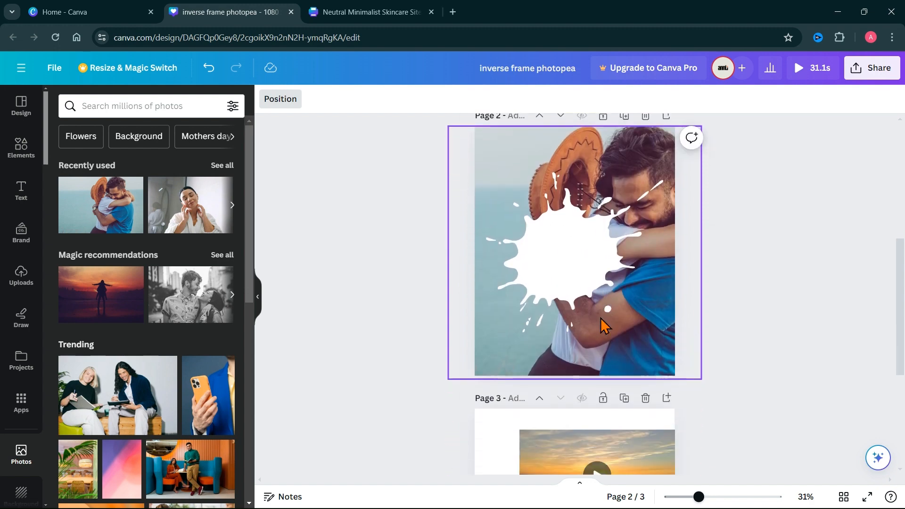
scroll(603, 325, "up", 2)
scroll(601, 318, "up", 1)
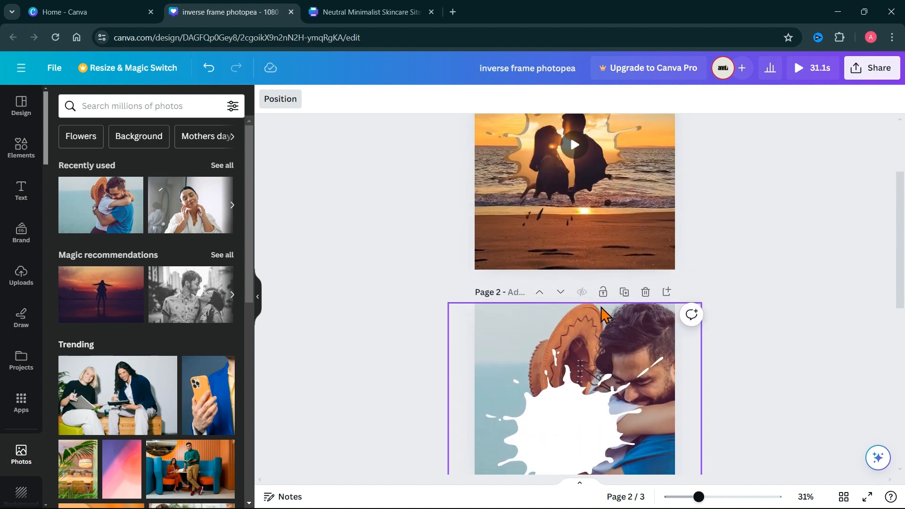
scroll(607, 294, "up", 3)
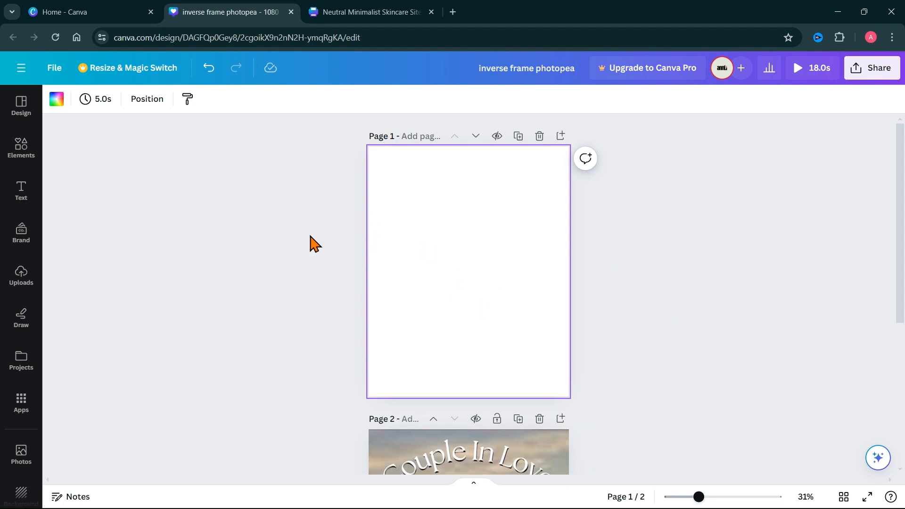
Step: Add the first page of the Square 1 Paint Splash Splatter design from the Custom Frame project folder to the blank page 1
left_click(15, 375)
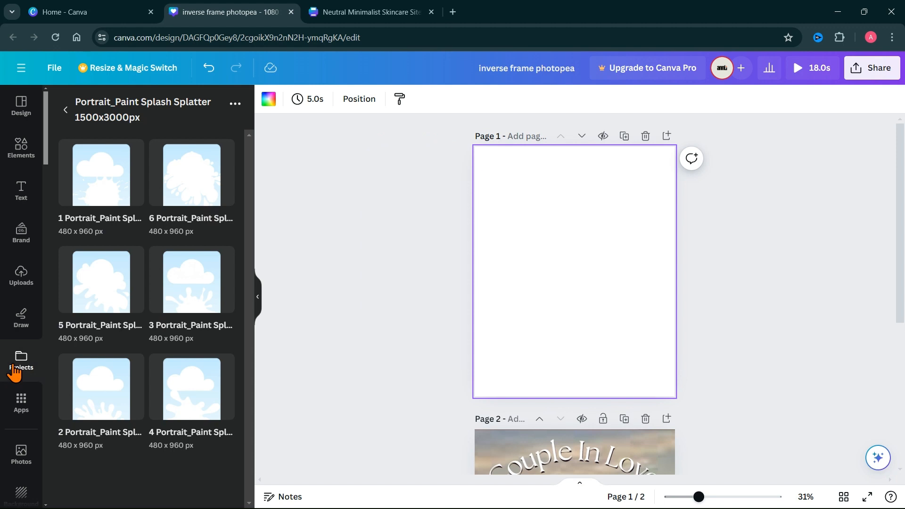
left_click(67, 111)
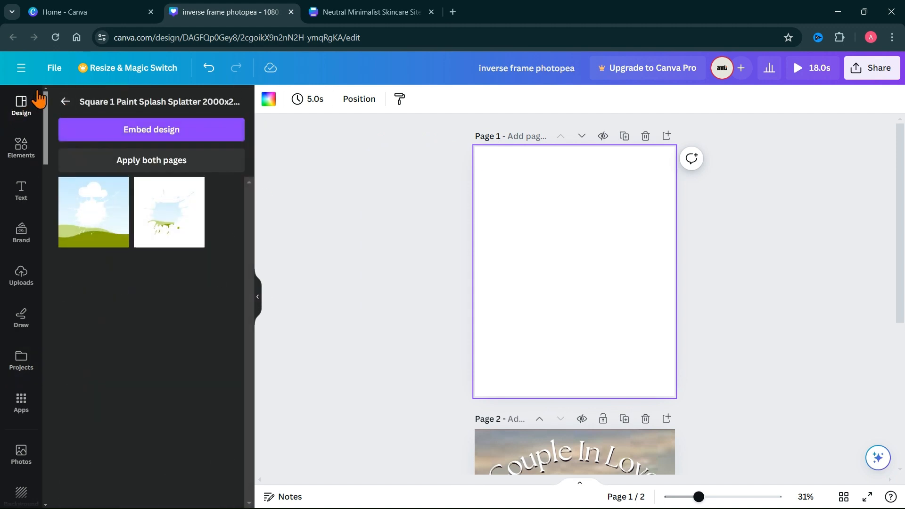
left_click(66, 101)
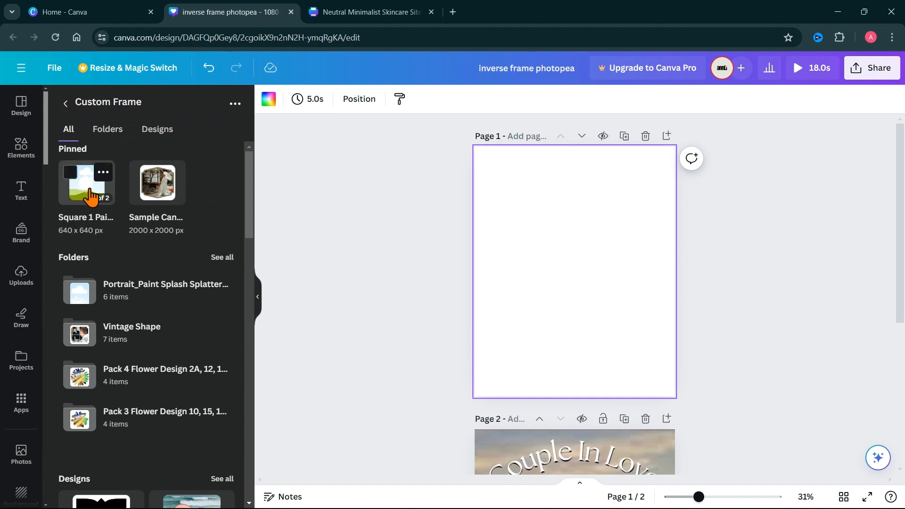
scroll(495, 353, "down", 3)
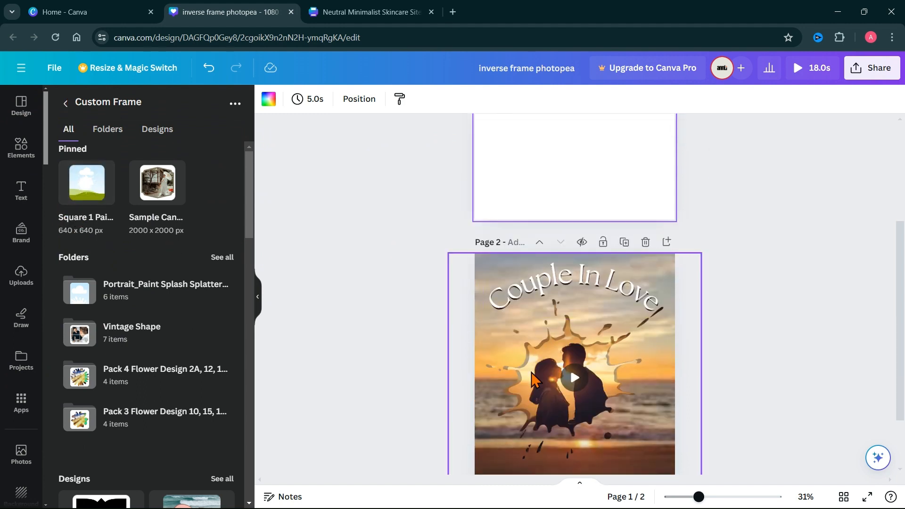
scroll(535, 195, "up", 3)
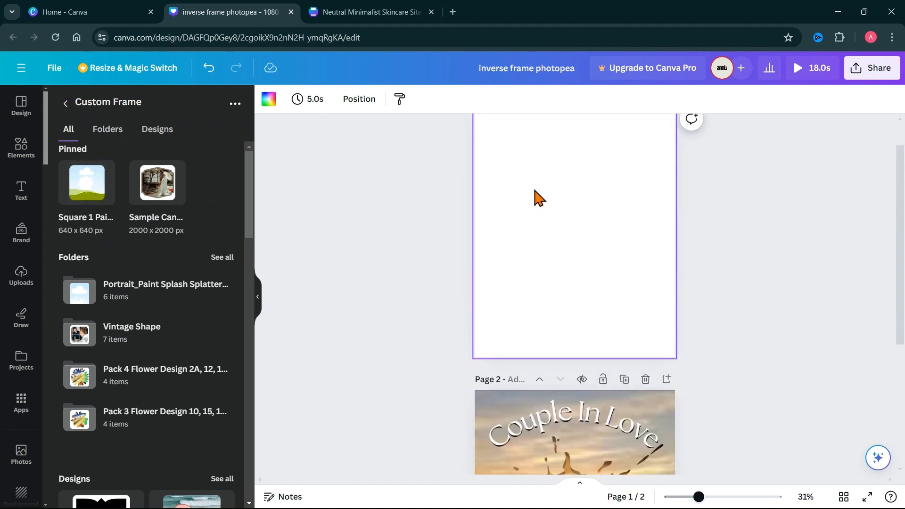
left_click(83, 189)
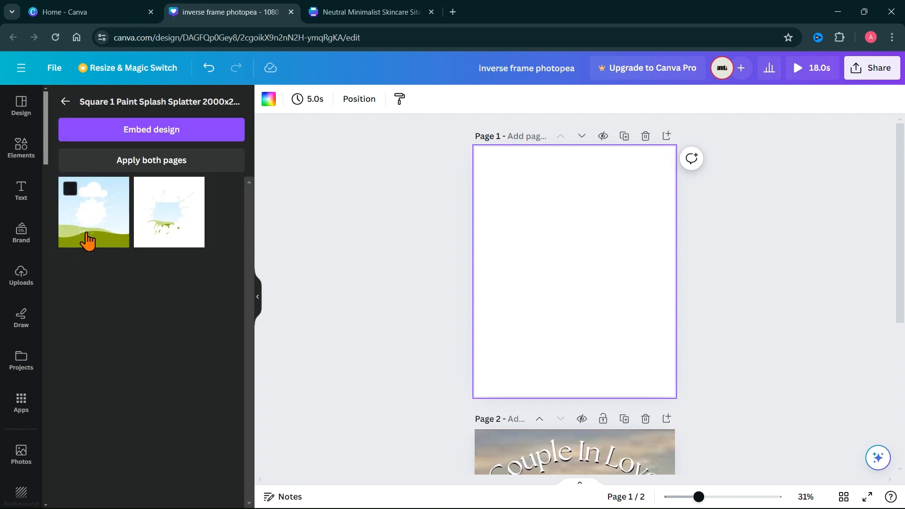
left_click(87, 241)
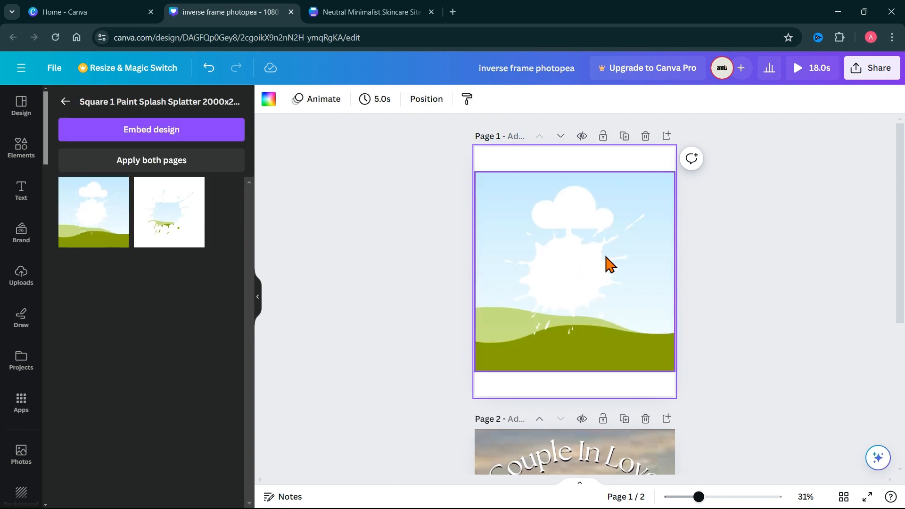
Step: Enlarge the splash frame on page 1 to 1,350 × 1,350, centred to cover the page's full height
left_click(614, 250)
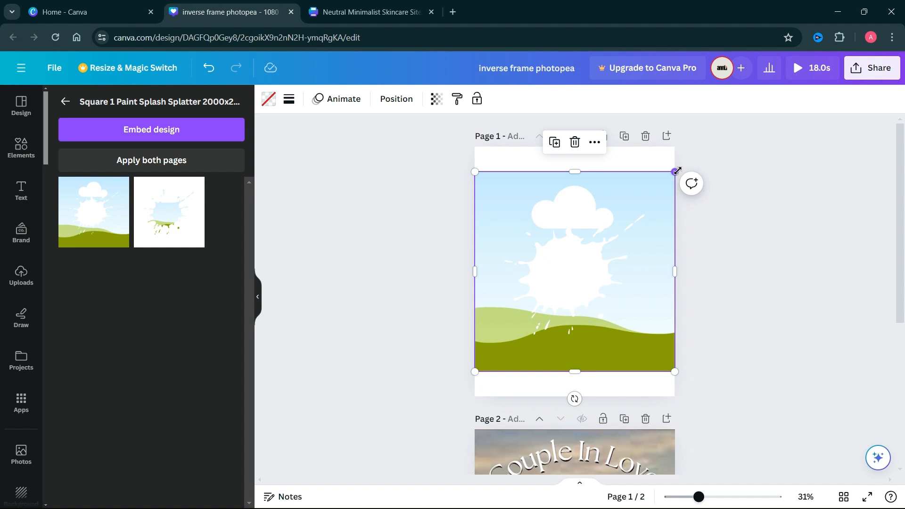
left_click_drag(677, 171, 704, 145)
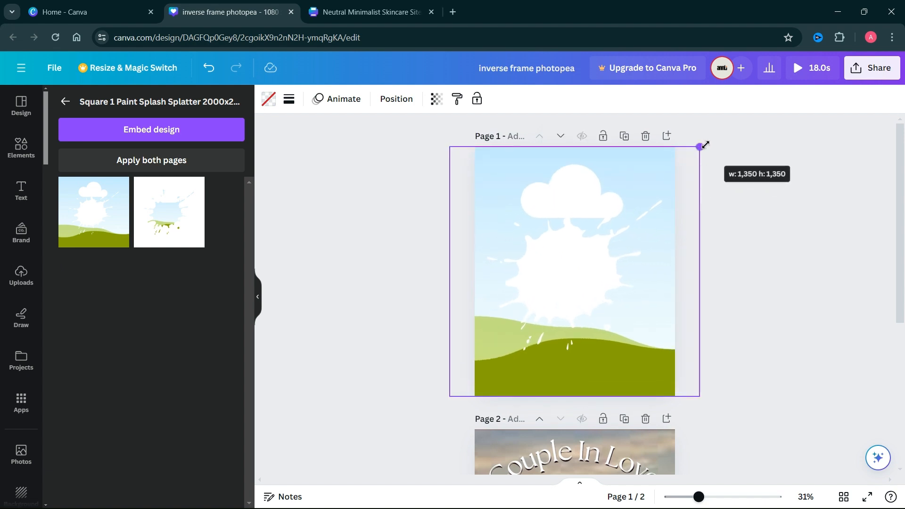
left_click_drag(704, 145, 704, 145)
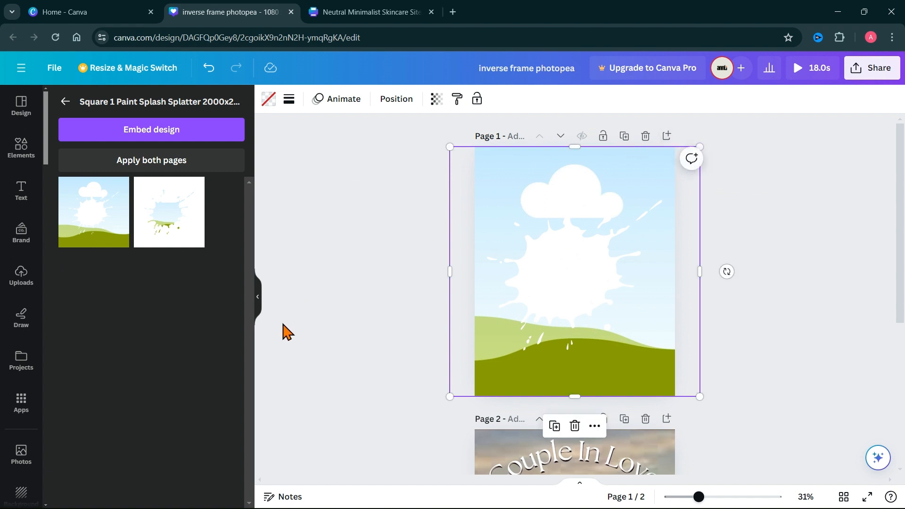
left_click(257, 298)
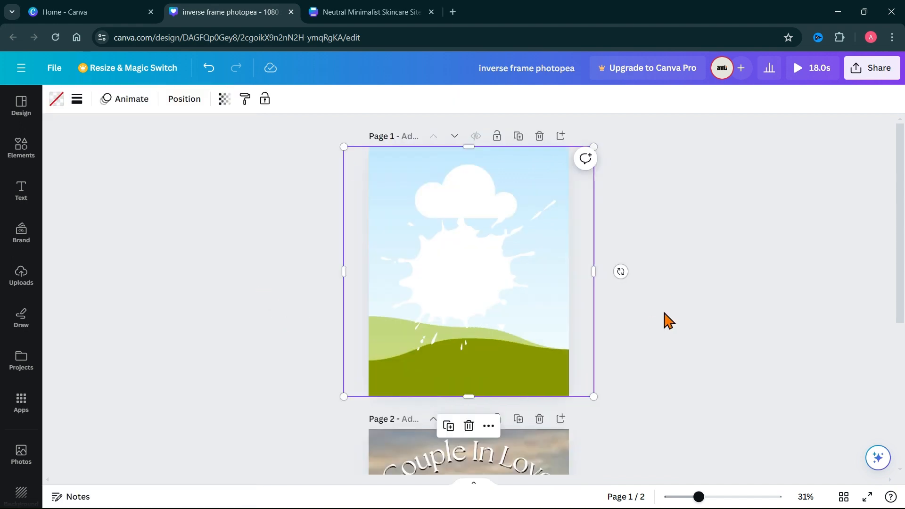
Step: Select the beach-video splash frame on page 2 and show that page's layers for inspection
scroll(665, 320, "down", 4)
scroll(642, 254, "up", 4)
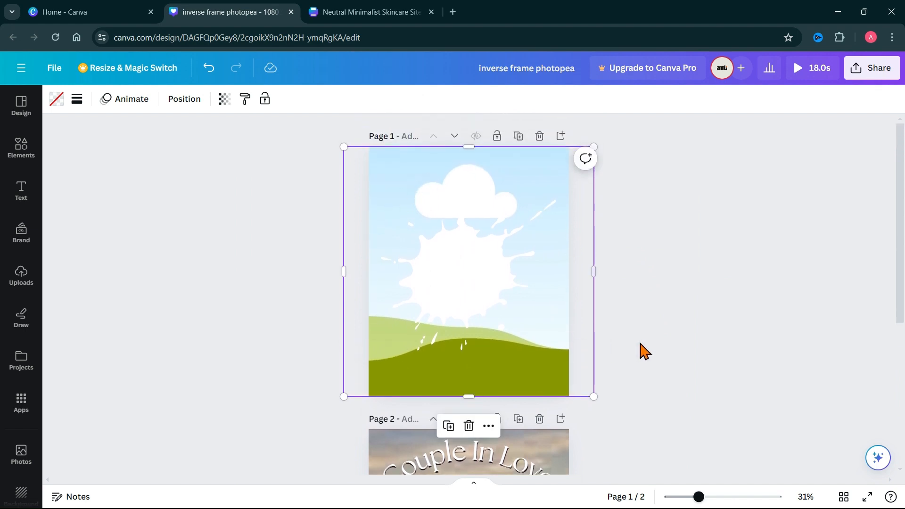
scroll(643, 351, "down", 4)
scroll(533, 412, "down", 2)
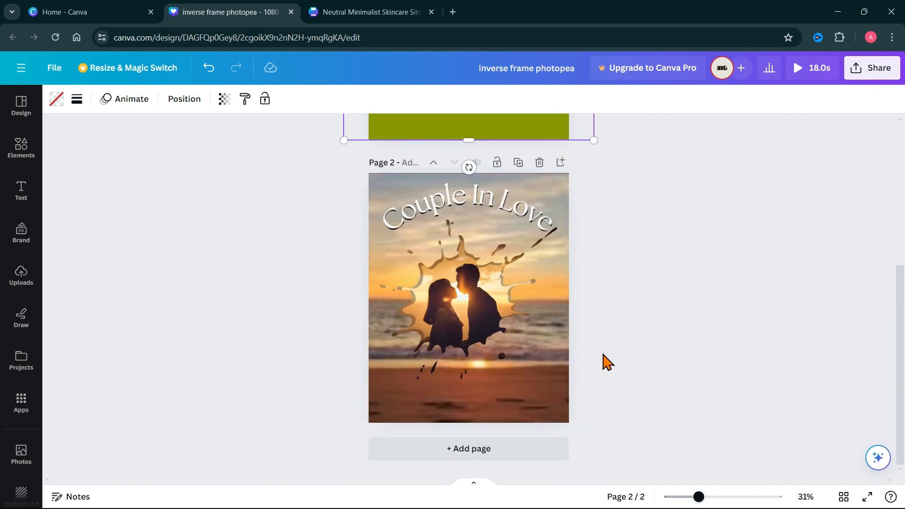
left_click(380, 185)
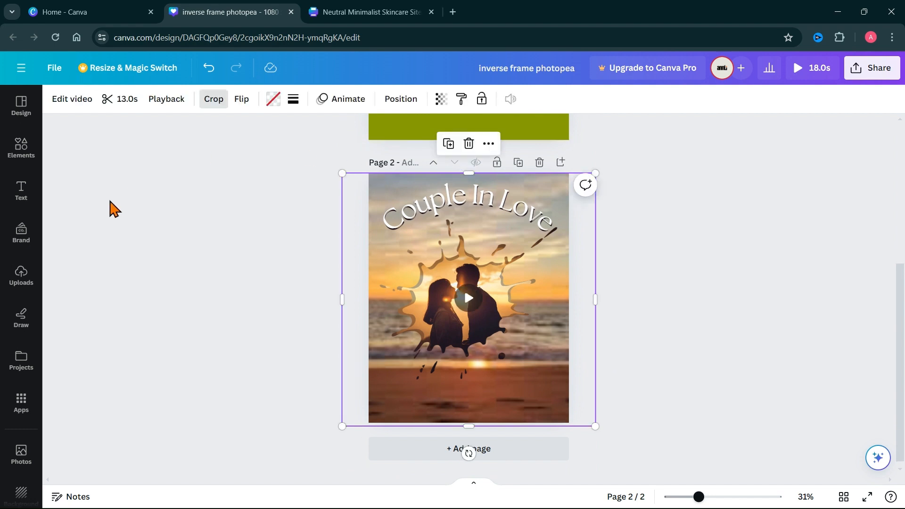
left_click(401, 99)
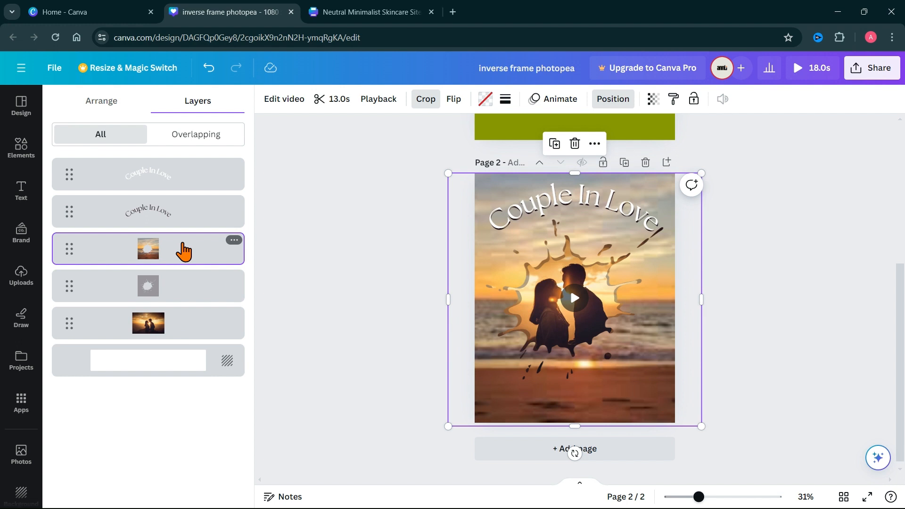
Step: Add a blank page 3 and paste a copy of page 2's beach-video splash frame onto it
left_click(511, 455)
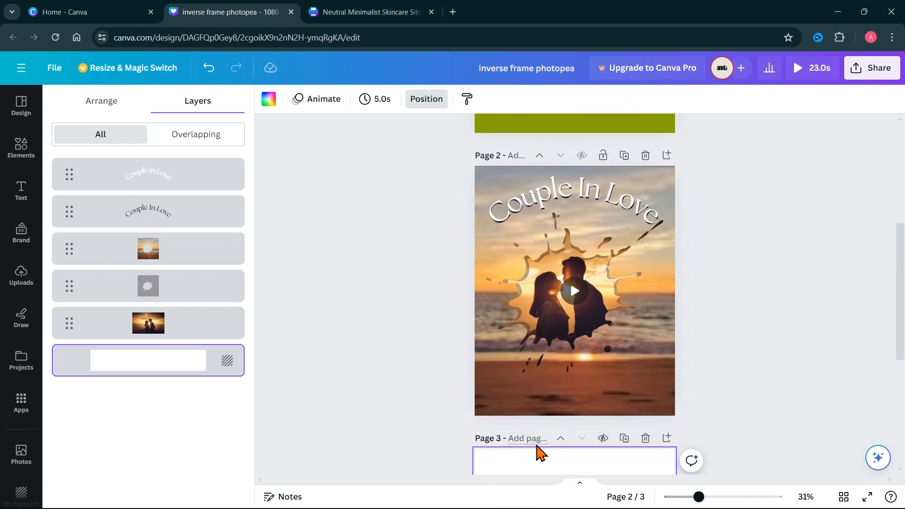
right_click(561, 379)
key("ctrl+v")
right_click(562, 379)
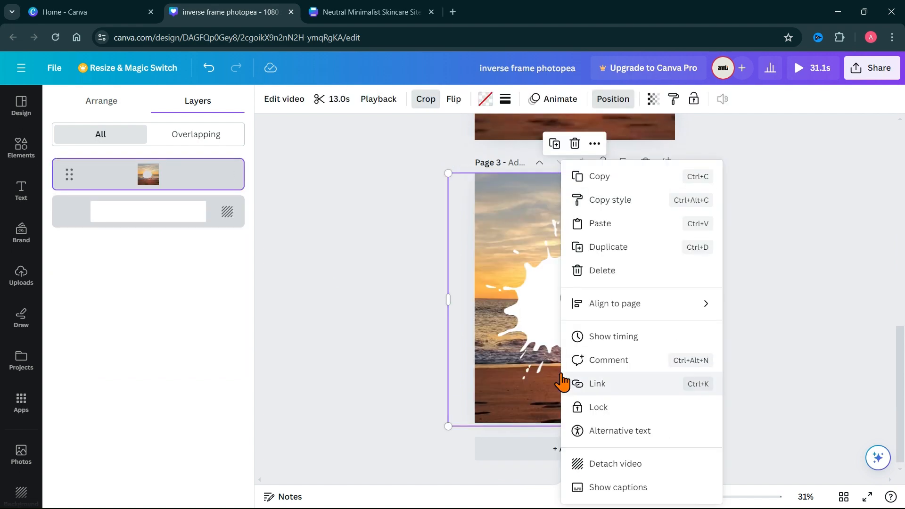
Step: Detach the beach video from the splash frame on page 3
left_click(490, 216)
right_click(492, 218)
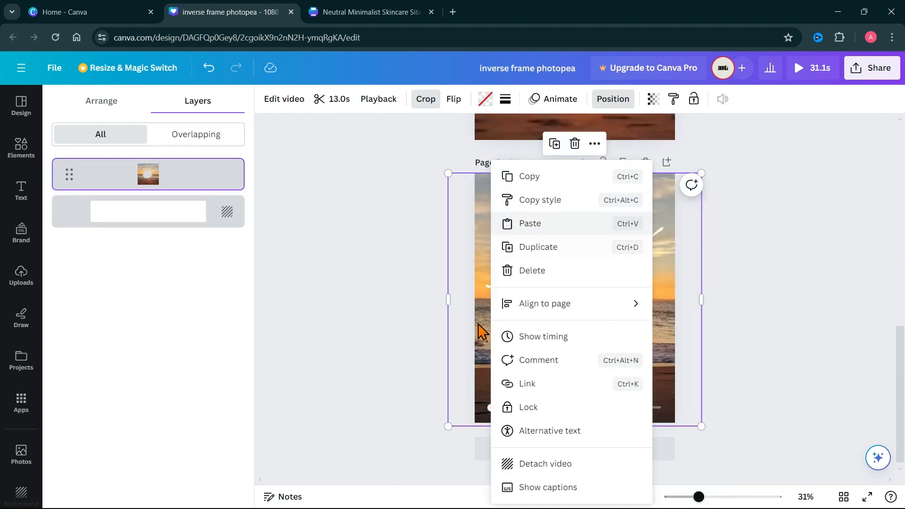
left_click(559, 468)
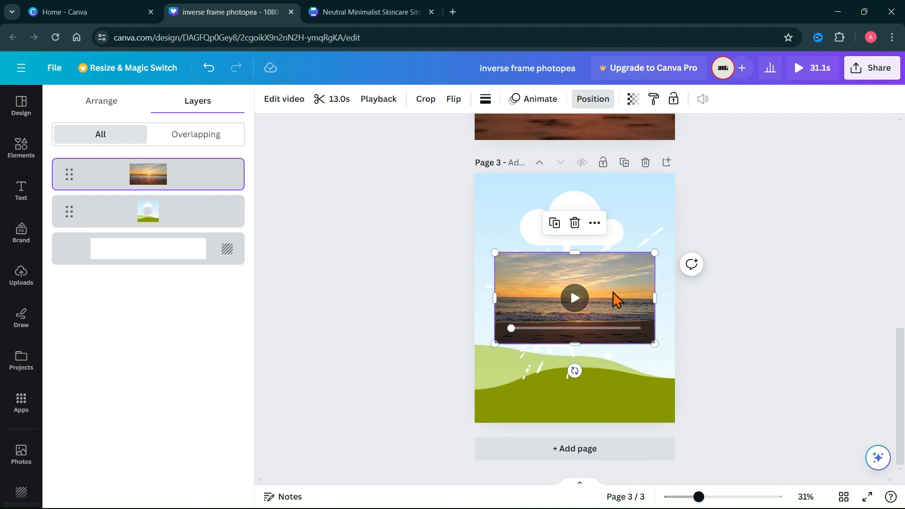
Step: Copy the detached beach video to page 1, fill the splash frame there with it, and pause its playback
scroll(737, 319, "up", 10)
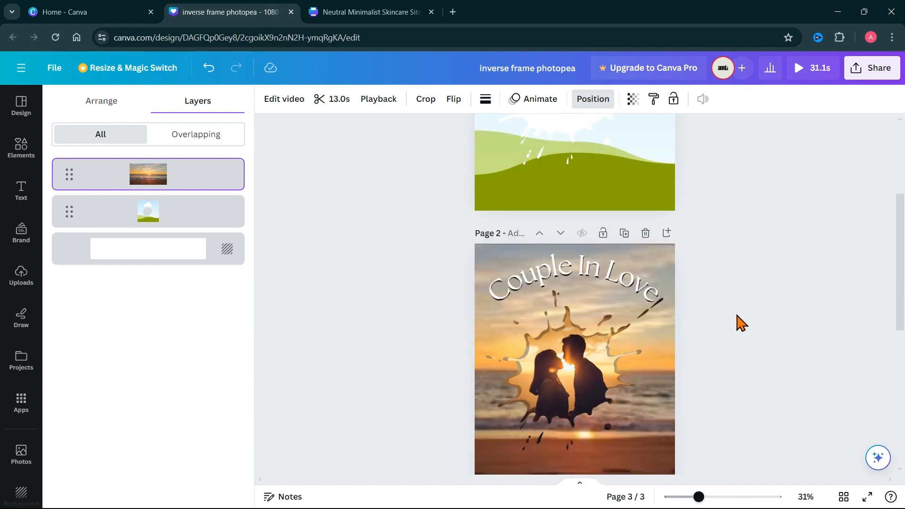
left_click(506, 180)
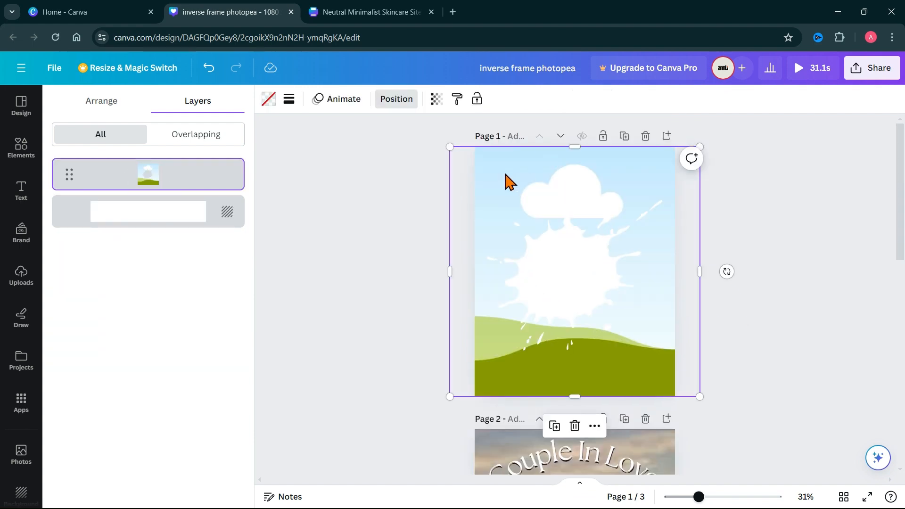
key("ctrl+v")
left_click_drag(505, 258, 490, 186)
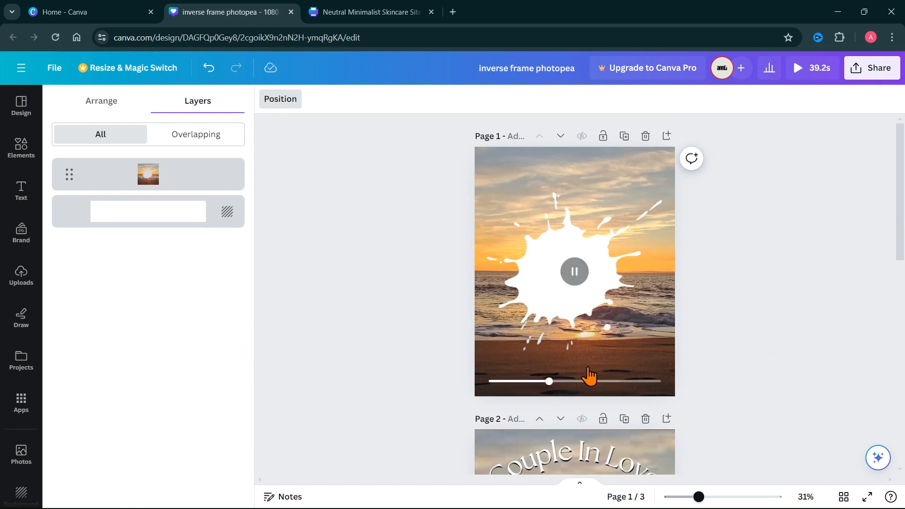
left_click(575, 272)
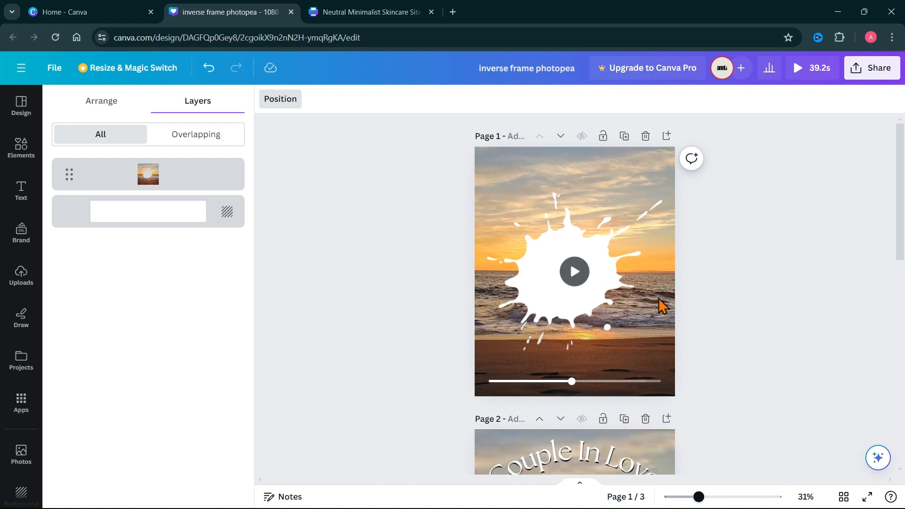
Step: Copy the silhouetted couple photo from the layers of page 2 and paste it onto page 1
scroll(801, 384, "down", 1)
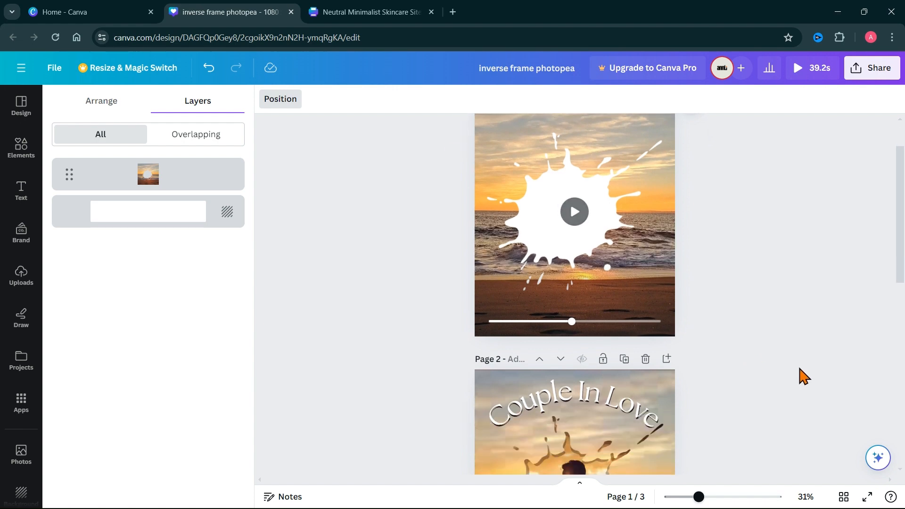
scroll(802, 375, "down", 2)
left_click(592, 414)
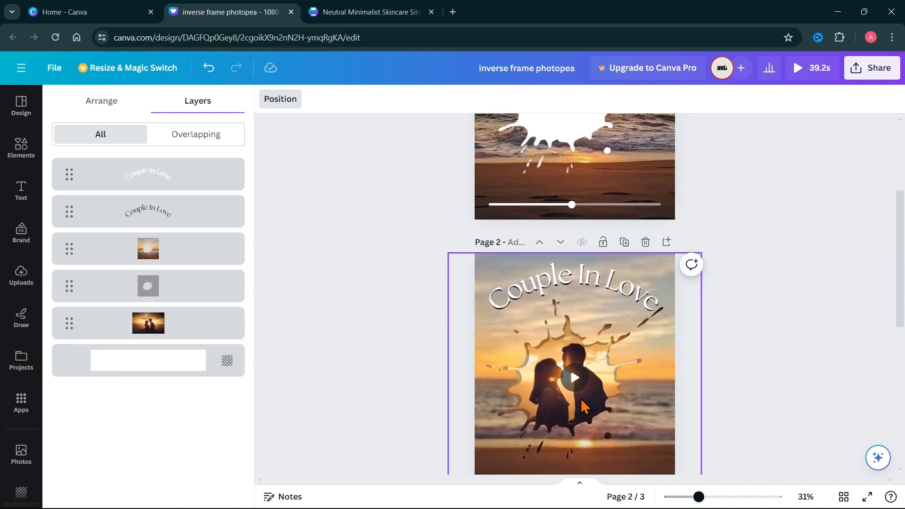
scroll(814, 318, "up", 3)
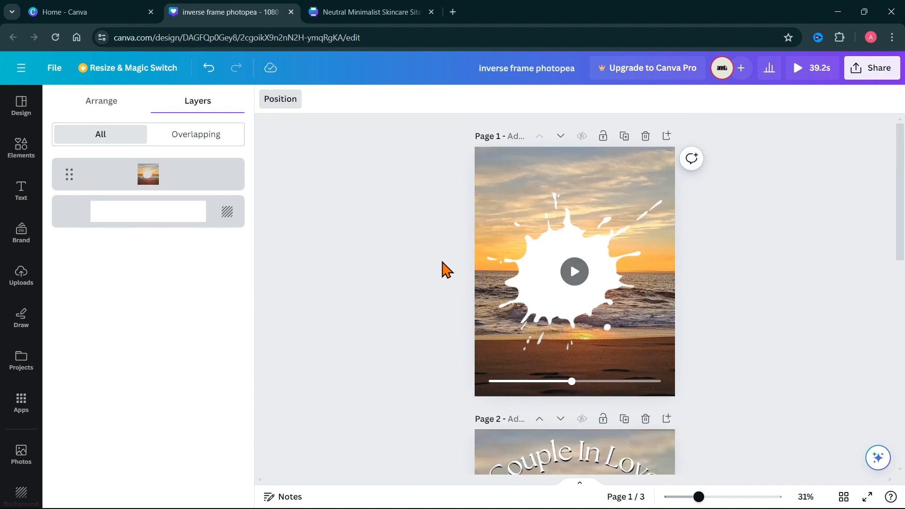
scroll(707, 302, "down", 3)
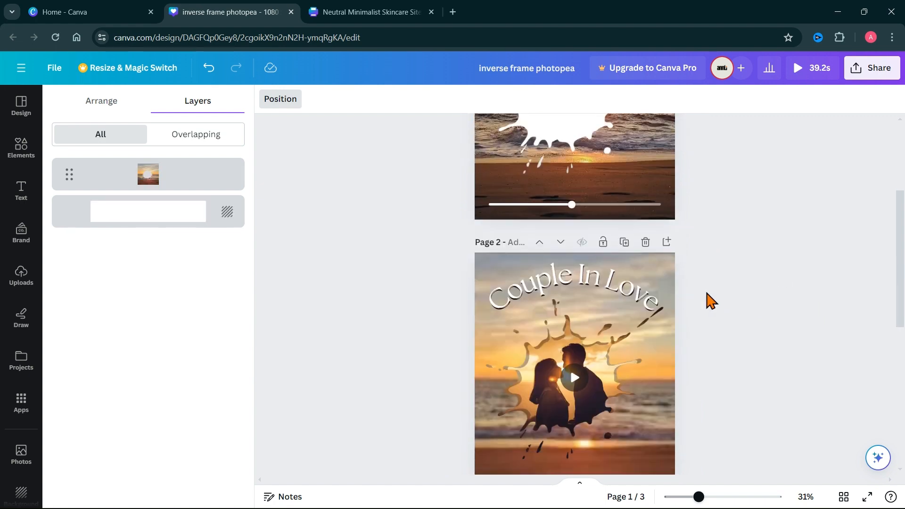
left_click(479, 262)
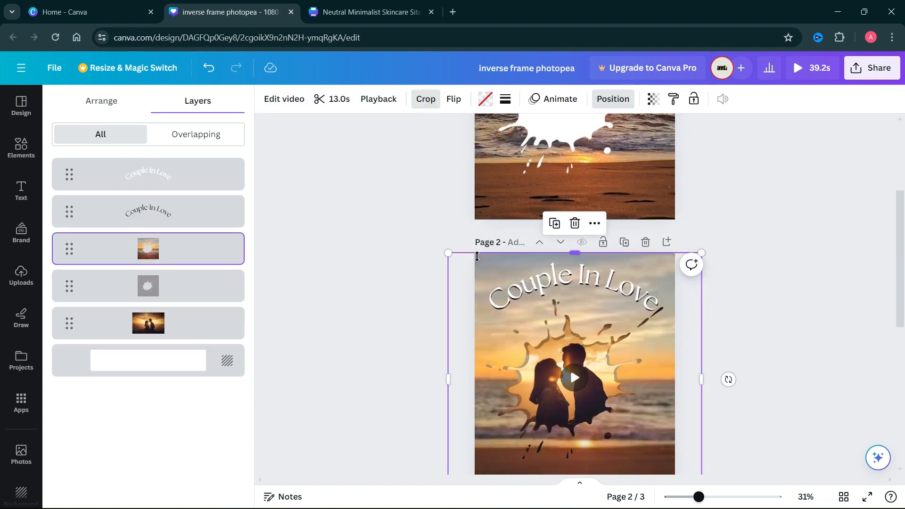
left_click(186, 331)
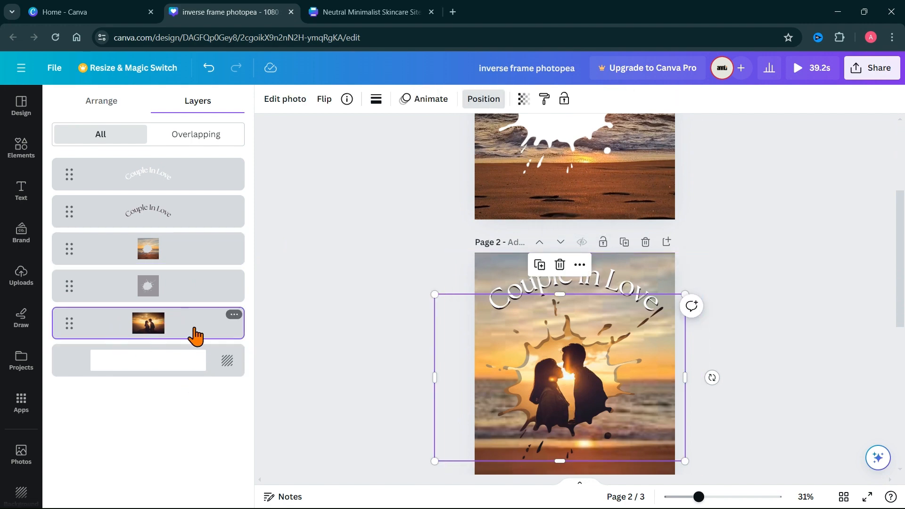
scroll(579, 192, "up", 3)
left_click(521, 187)
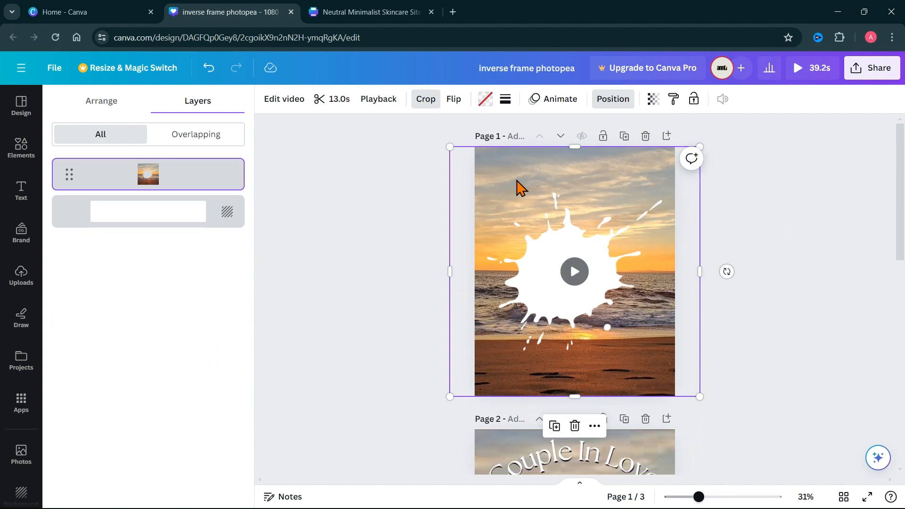
key("ctrl+v")
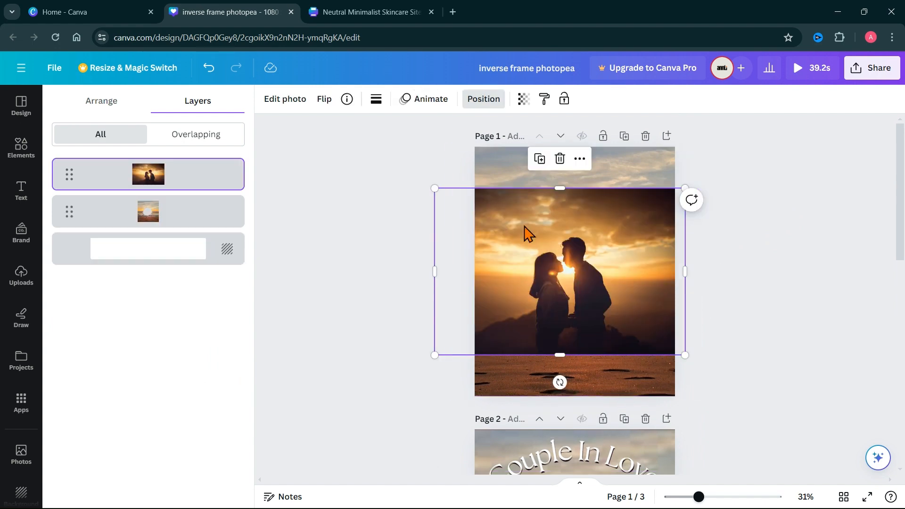
Step: Shift the couple photo slightly right on page 1 without filling the frame, and move its layer beneath the splash frame
left_click_drag(645, 265, 651, 257)
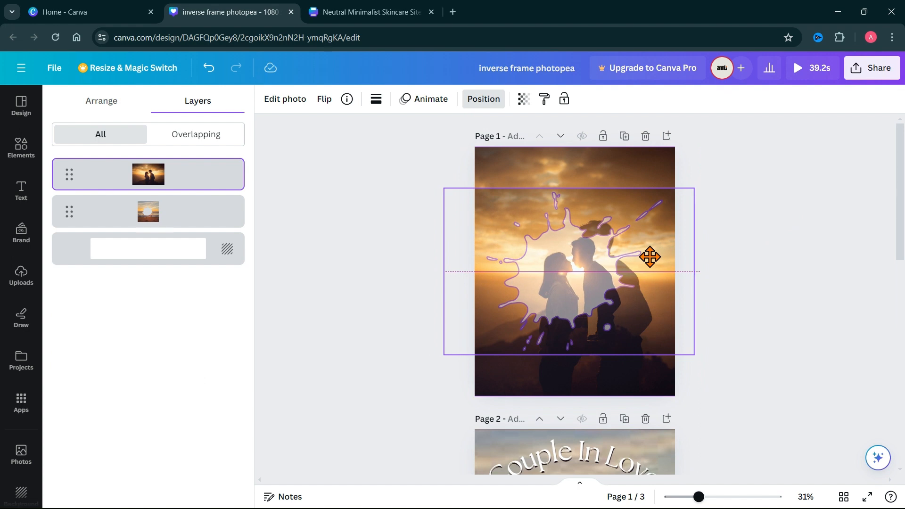
left_click_drag(650, 257, 649, 257)
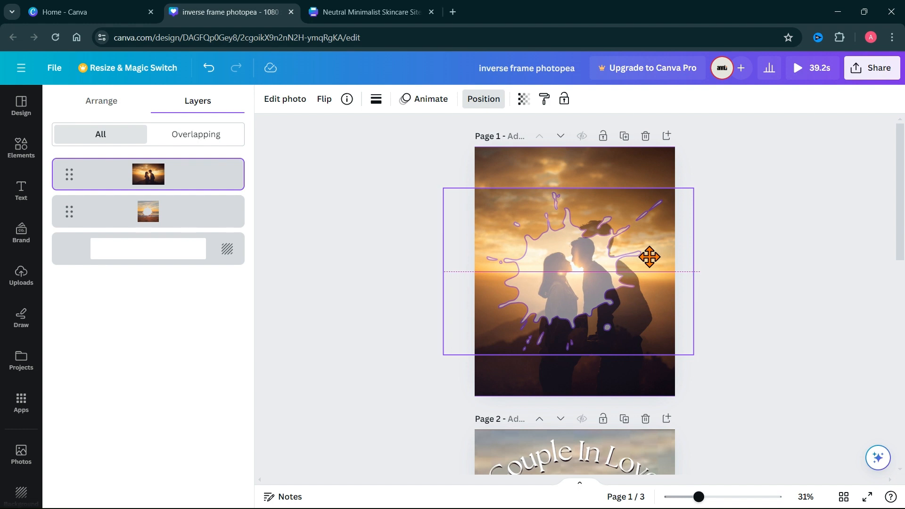
left_click_drag(649, 256, 647, 257)
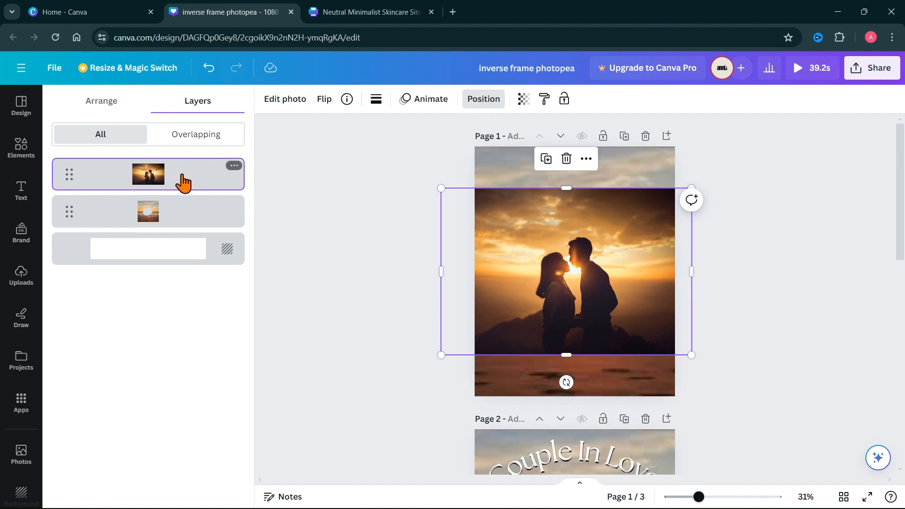
left_click_drag(183, 182, 188, 228)
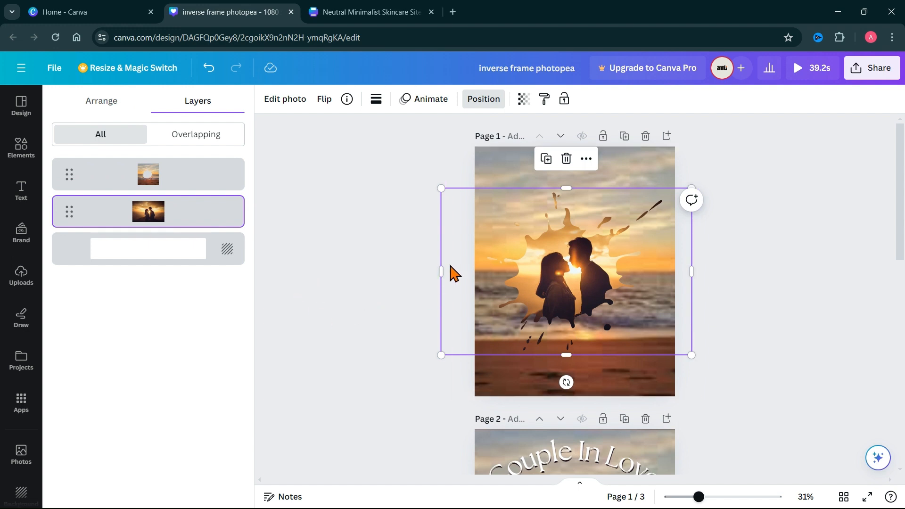
Step: Move the couple photo slightly left, keeping it vertically centred, so the couple sits within page 1's splash opening as on page 2
left_click_drag(450, 265, 448, 274)
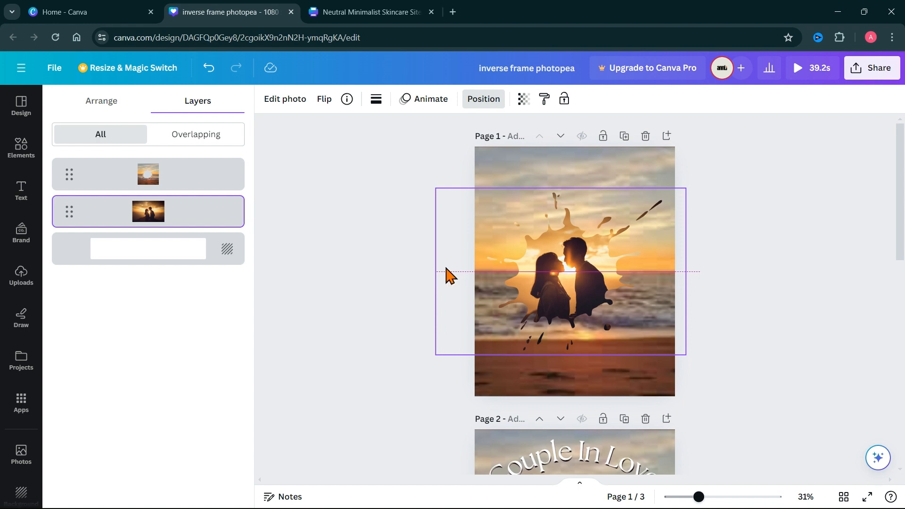
scroll(801, 327, "down", 5)
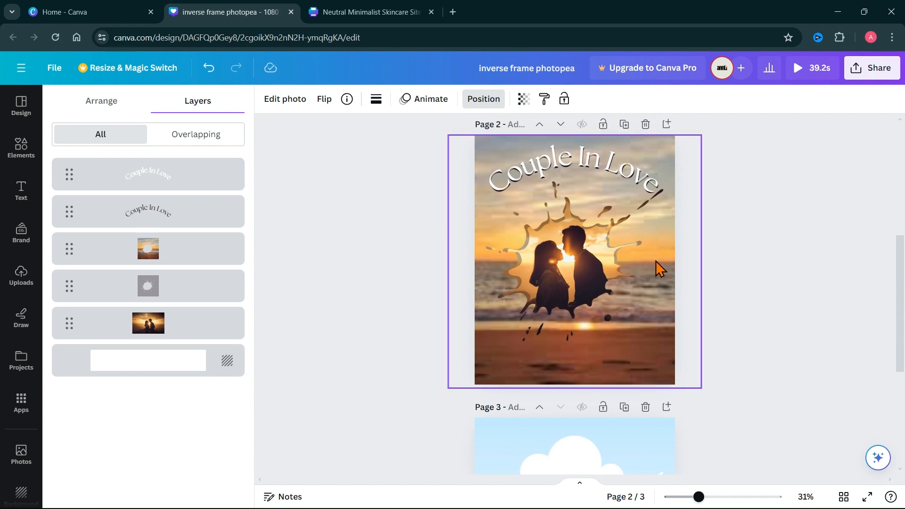
scroll(440, 271, "up", 5)
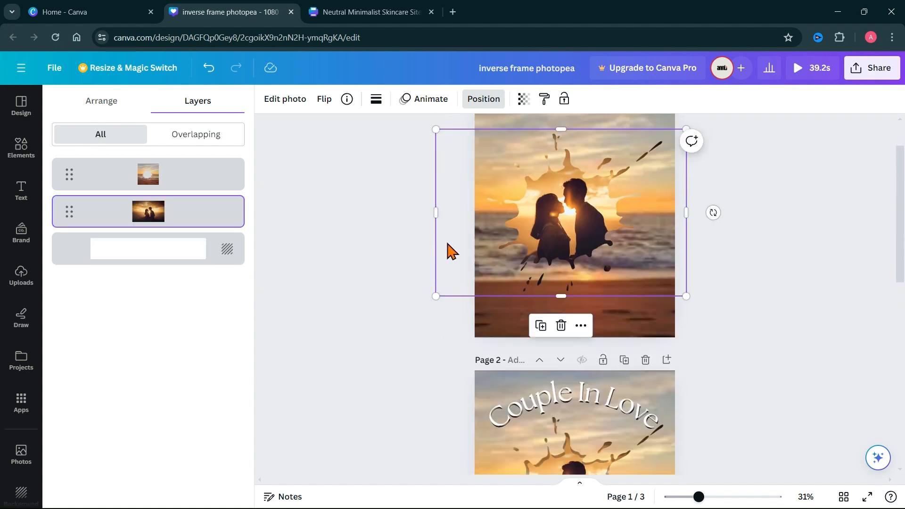
left_click_drag(447, 252, 450, 247)
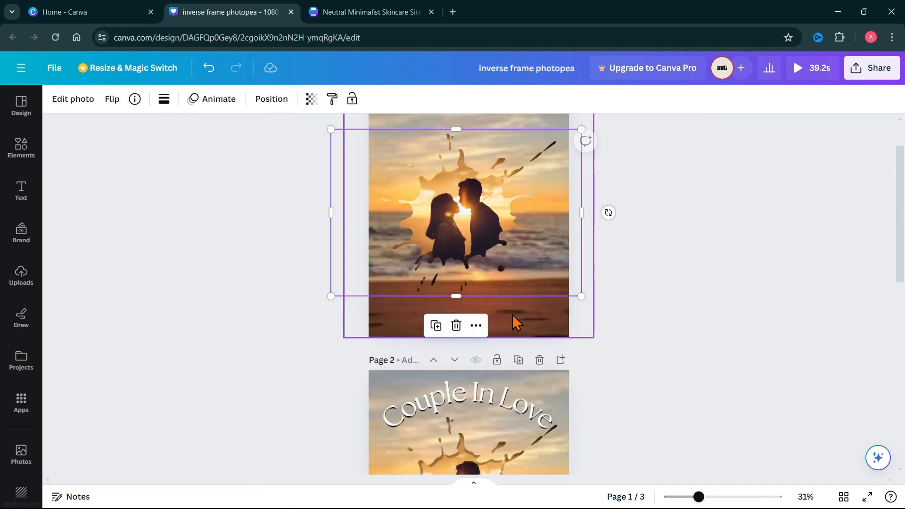
Step: Compare the edges around the splash opening on page 2 with those on page 1 up close
left_click(789, 319)
scroll(789, 319, "down", 4)
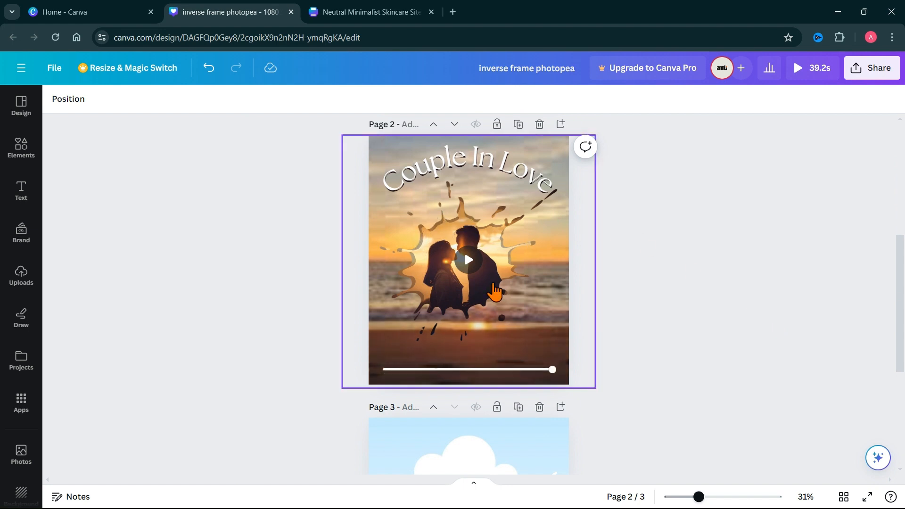
left_click(719, 496)
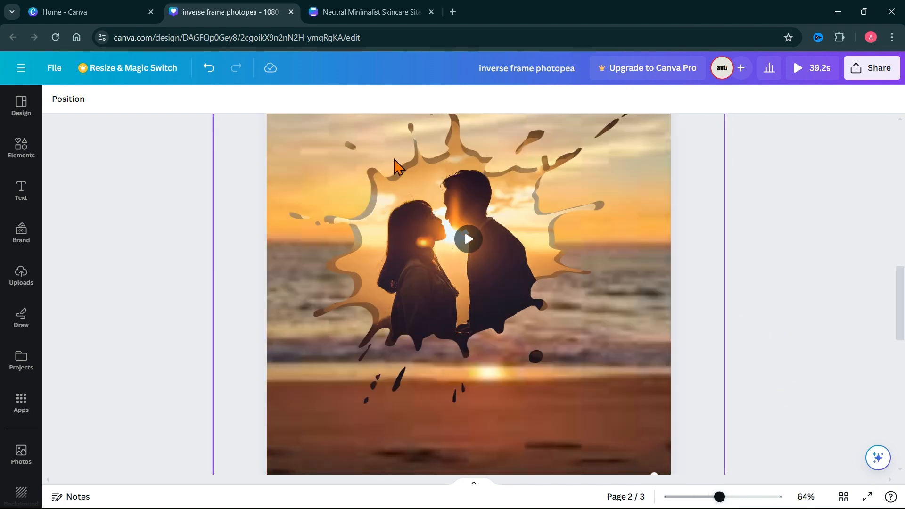
scroll(759, 363, "up", 10)
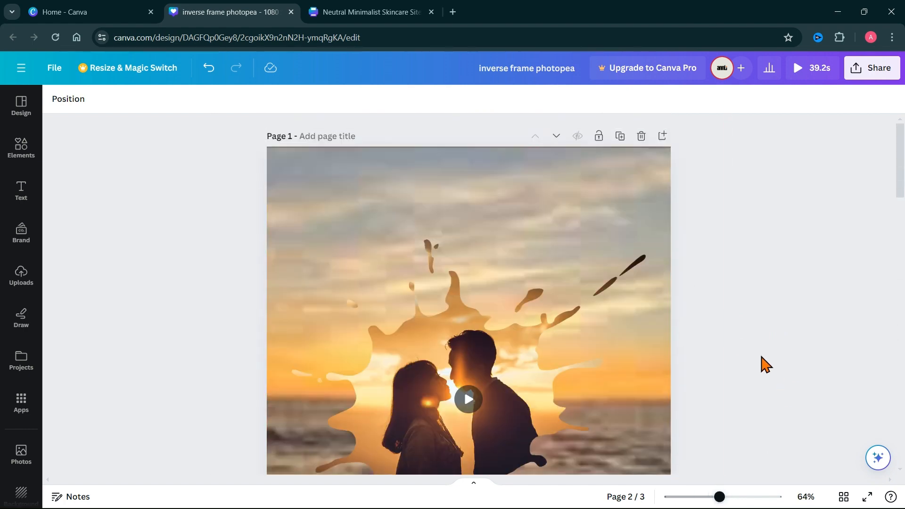
scroll(756, 325, "down", 3)
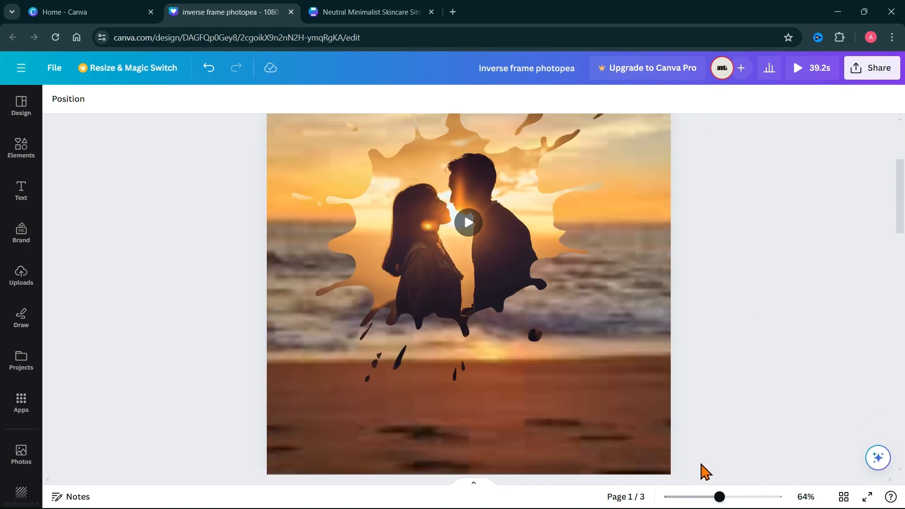
left_click(708, 497)
scroll(764, 339, "up", 2)
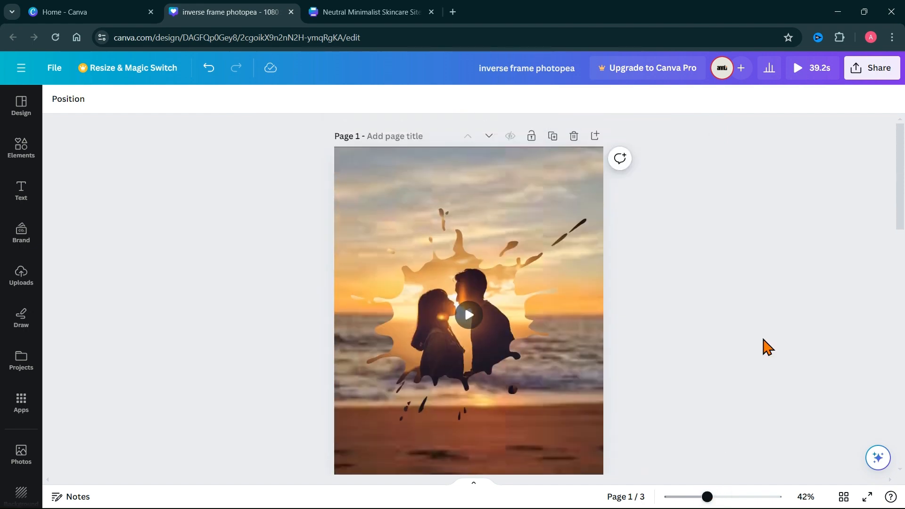
Step: Duplicate the splash video frame on page 1, with the page's layers listed
scroll(722, 334, "down", 1)
left_click(559, 286)
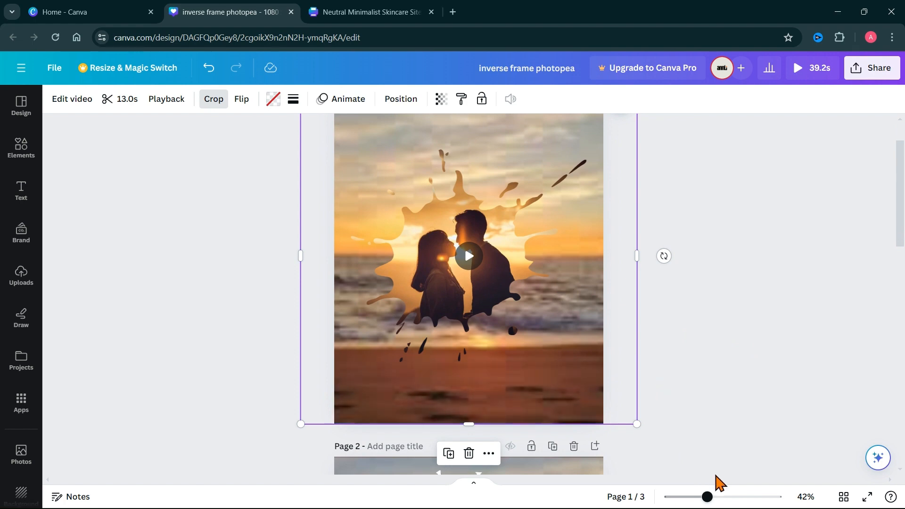
left_click(720, 496)
left_click(702, 497)
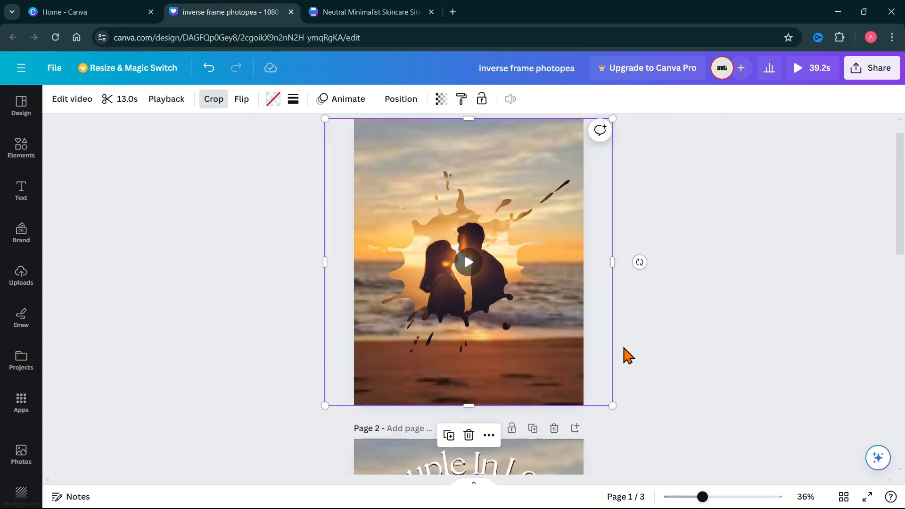
left_click(401, 98)
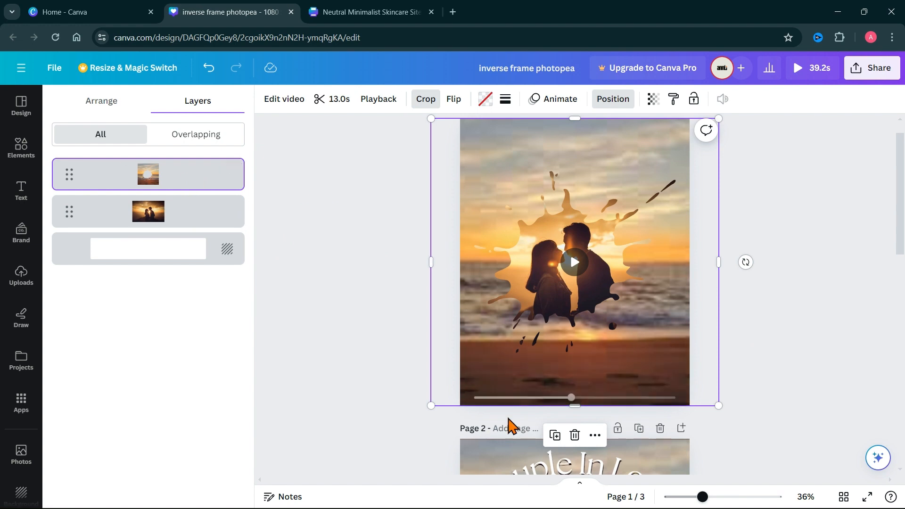
left_click(555, 435)
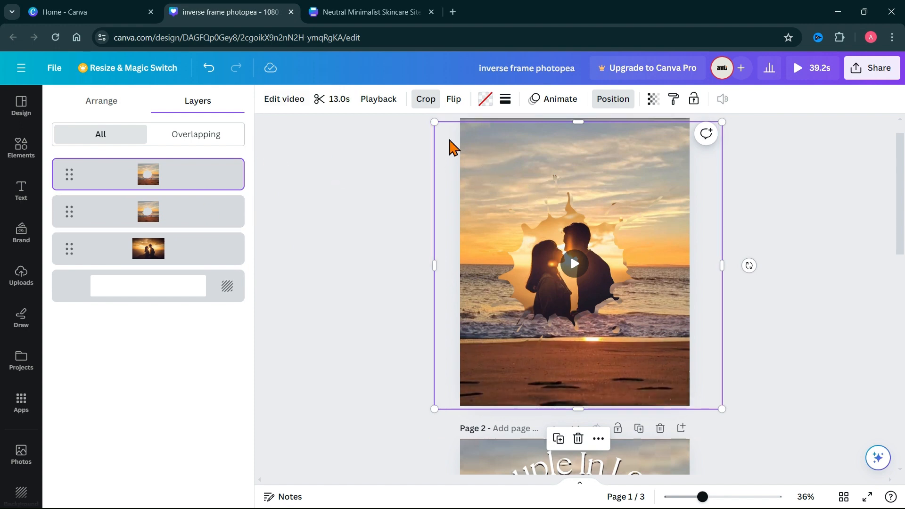
Step: Fill the duplicated splash frame with the near-black document colour and align it exactly over the original frame
left_click(484, 97)
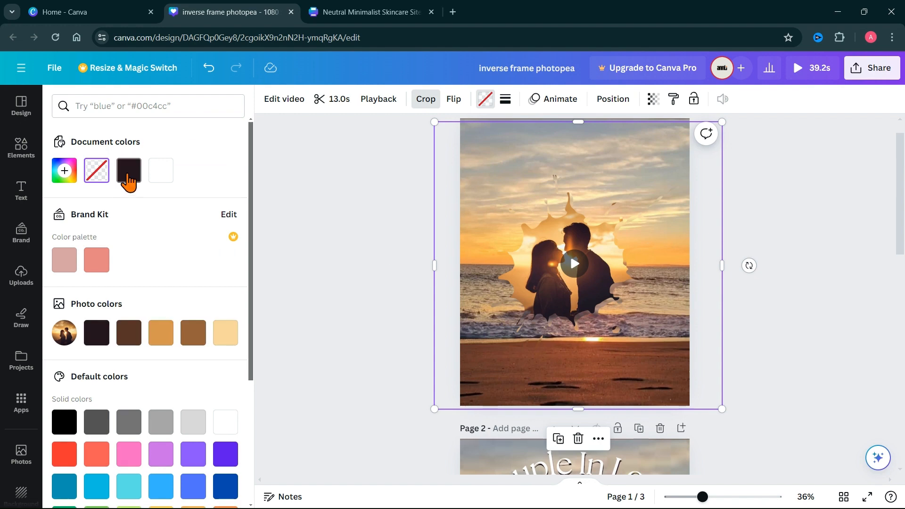
left_click(128, 171)
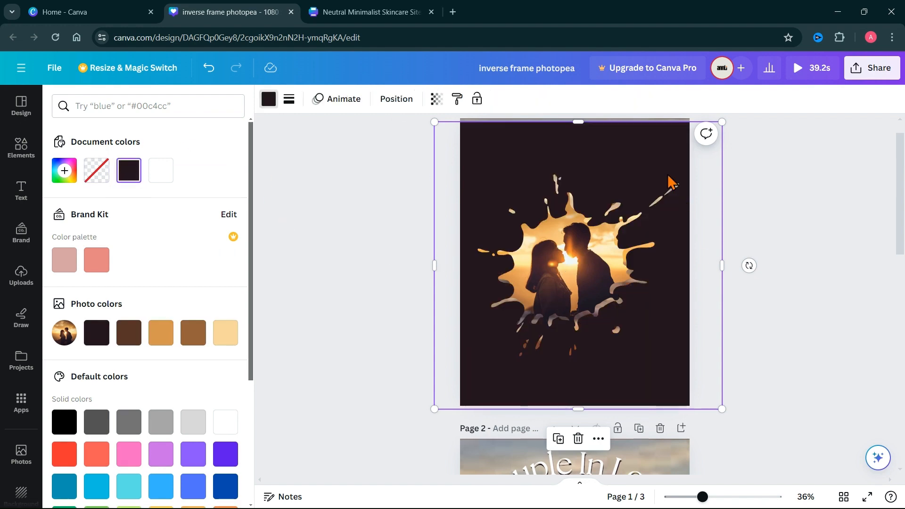
left_click(393, 100)
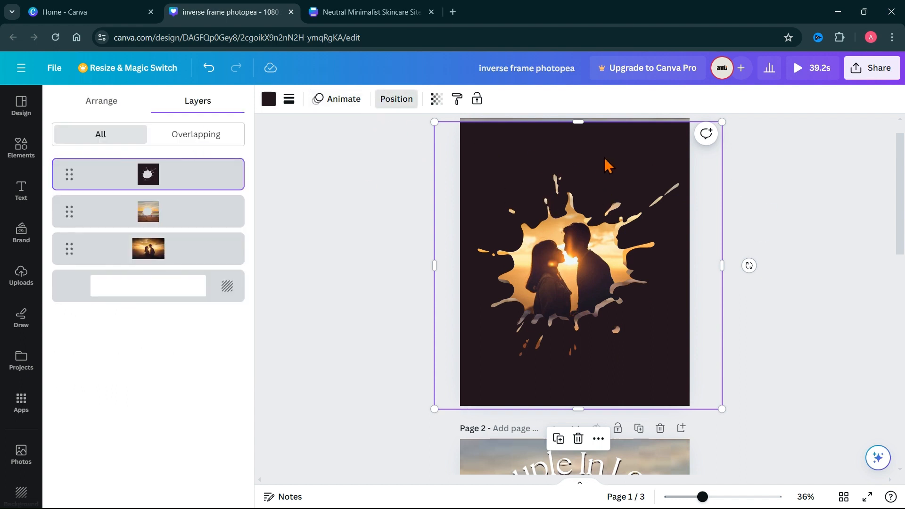
left_click_drag(608, 160, 606, 150)
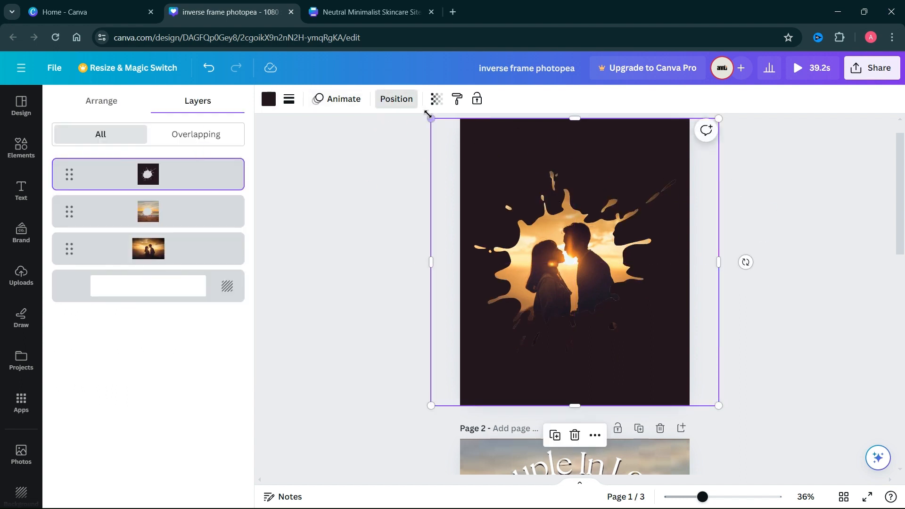
Step: Set the dark splash frame's transparency to 37 and move its layer beneath the video splash frame
left_click(437, 99)
left_click_drag(404, 149, 362, 150)
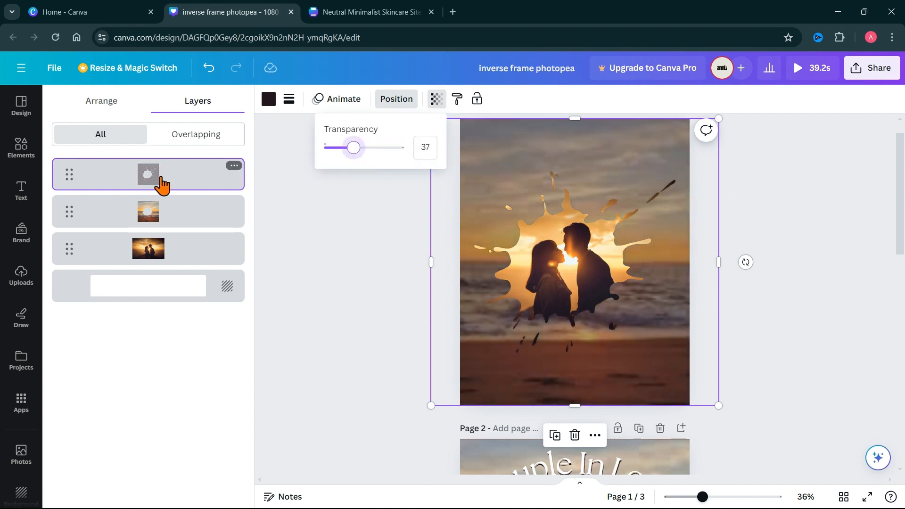
left_click_drag(161, 185, 202, 210)
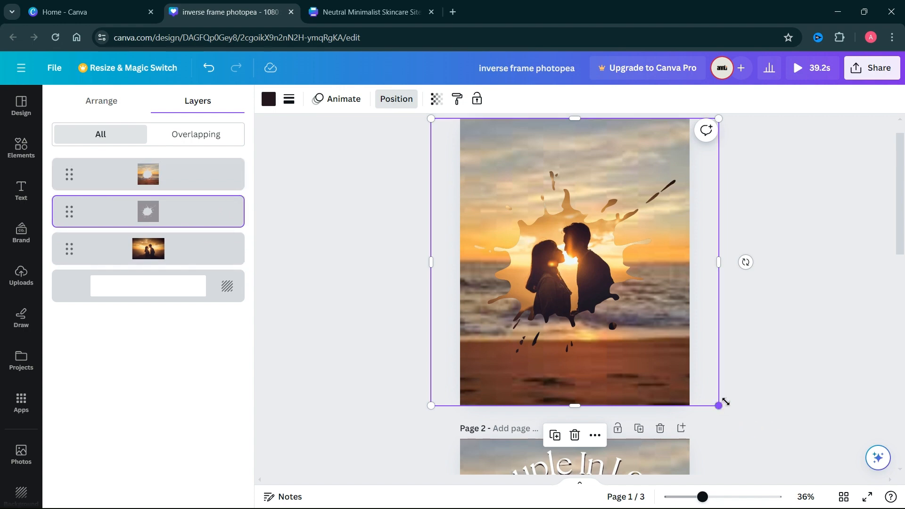
Step: Shrink the dark frame about its centre to about 1,245 × 1,245, giving the splash opening a shadow edge as on page 2
scroll(787, 398, "down", 3)
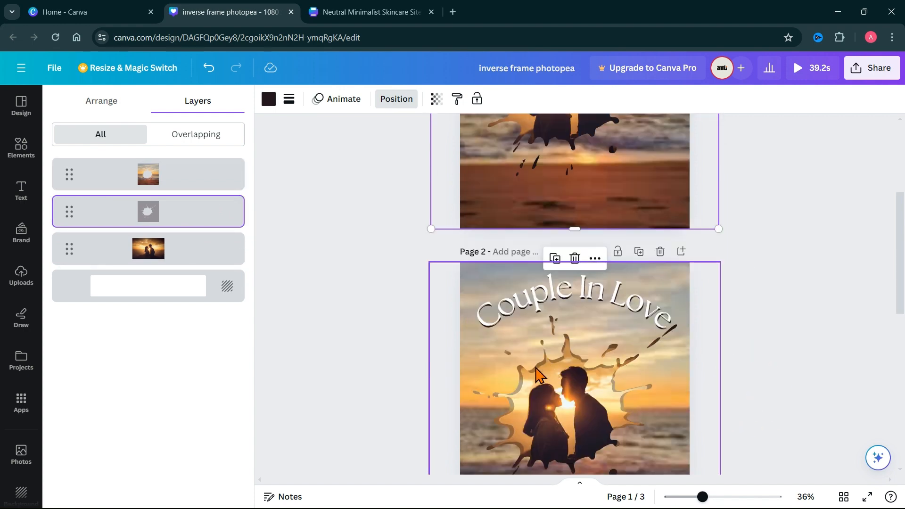
scroll(777, 278, "up", 3)
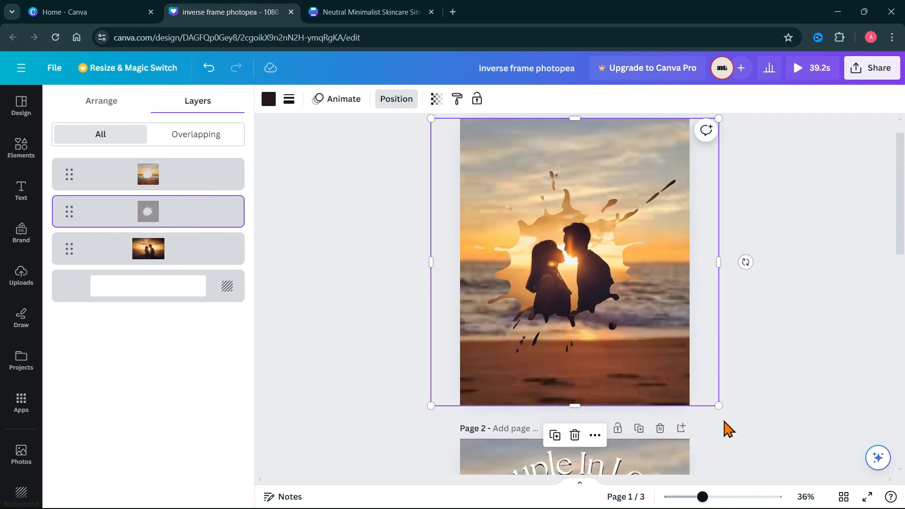
scroll(771, 402, "up", 1)
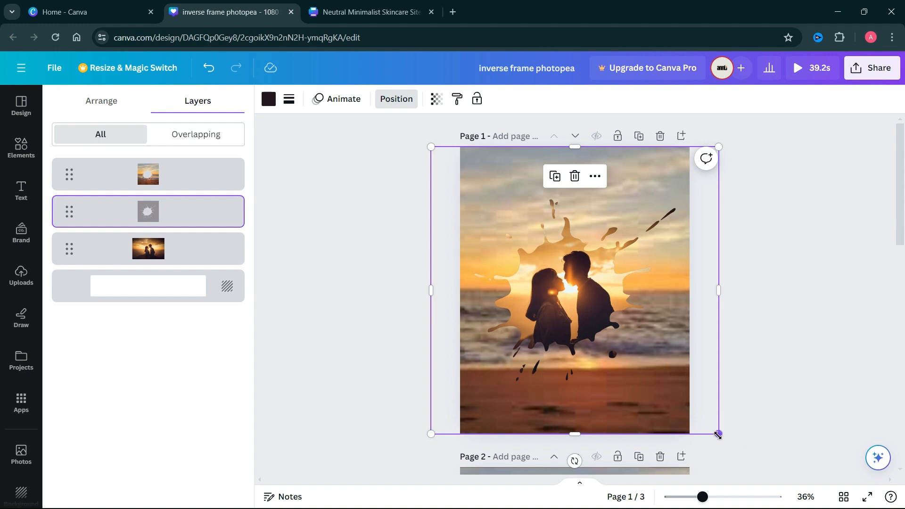
left_click_drag(714, 432, 702, 426)
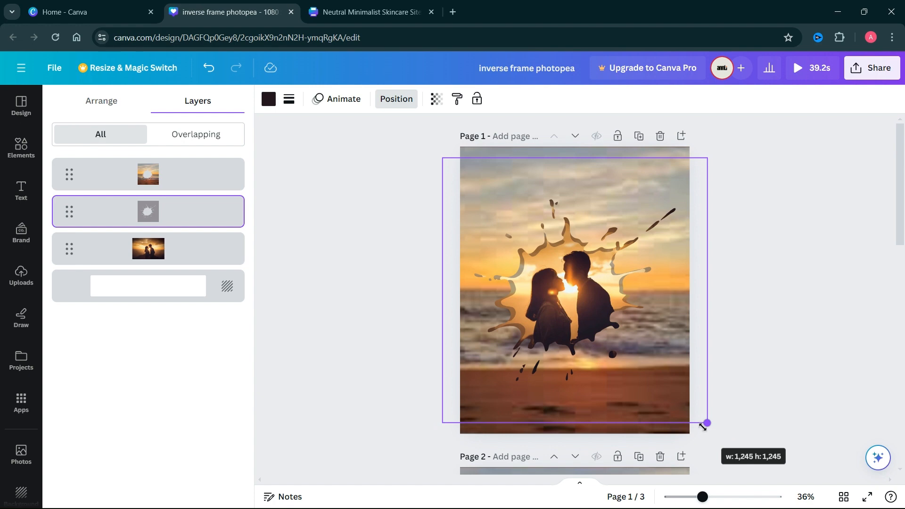
left_click_drag(702, 426, 704, 424)
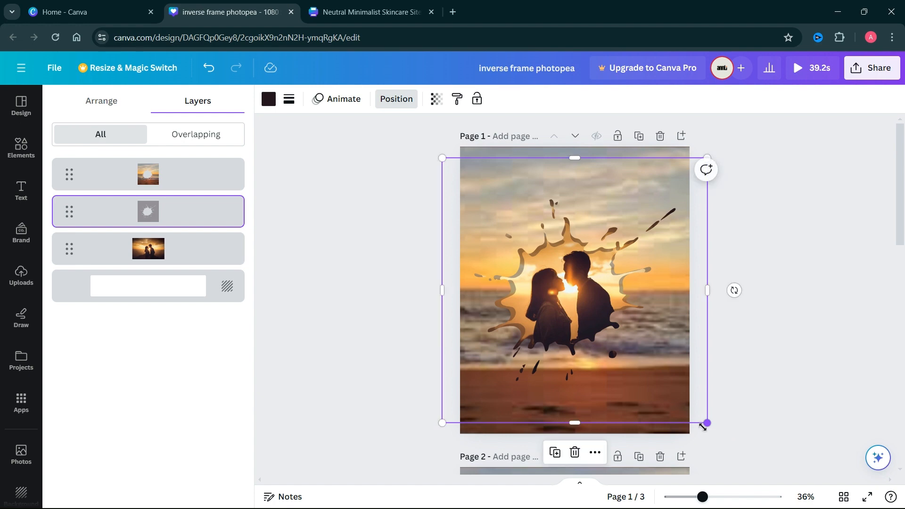
Step: Play the splash frame's video on page 1 and compare the shadowed opening with the finished design on page 2
left_click(800, 391)
scroll(751, 388, "down", 5)
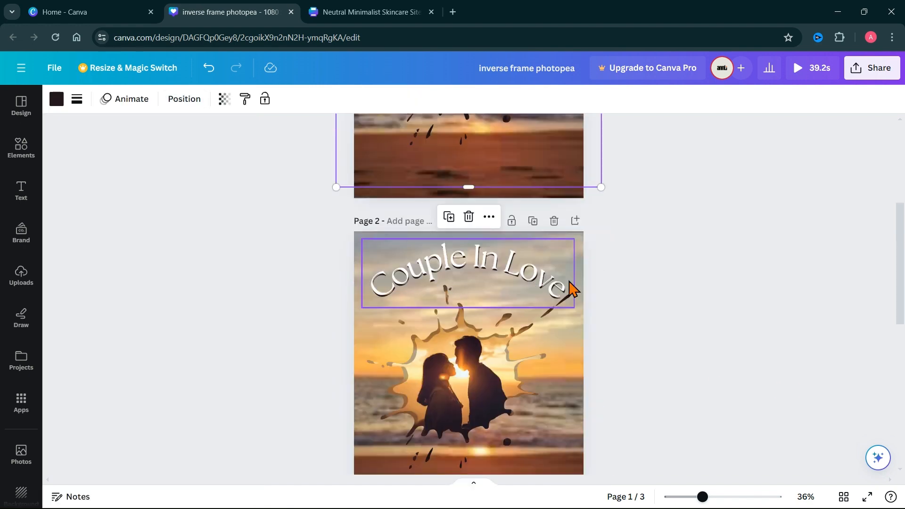
scroll(570, 283, "up", 5)
left_click(392, 386)
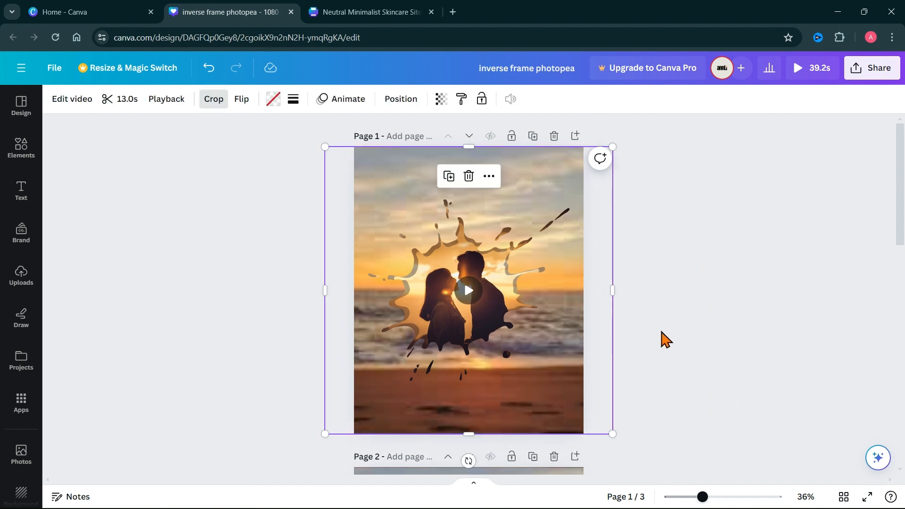
left_click(460, 297)
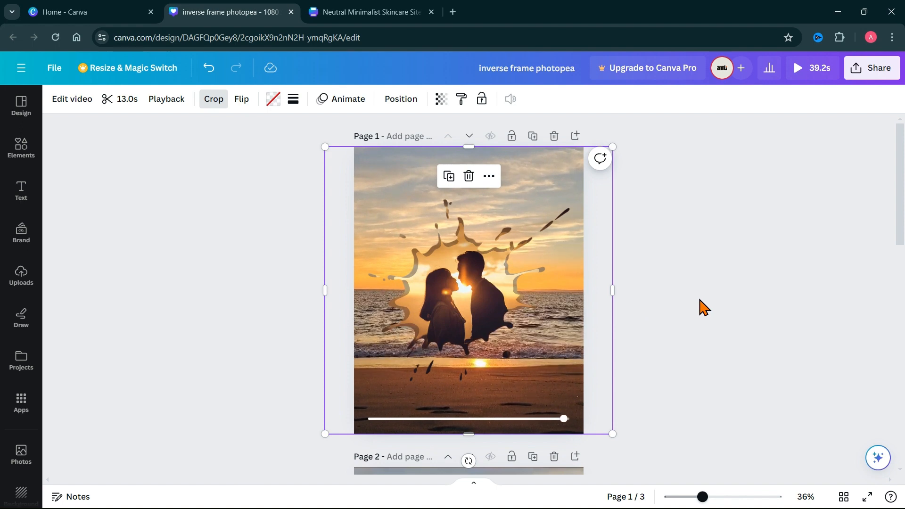
scroll(724, 340, "down", 4)
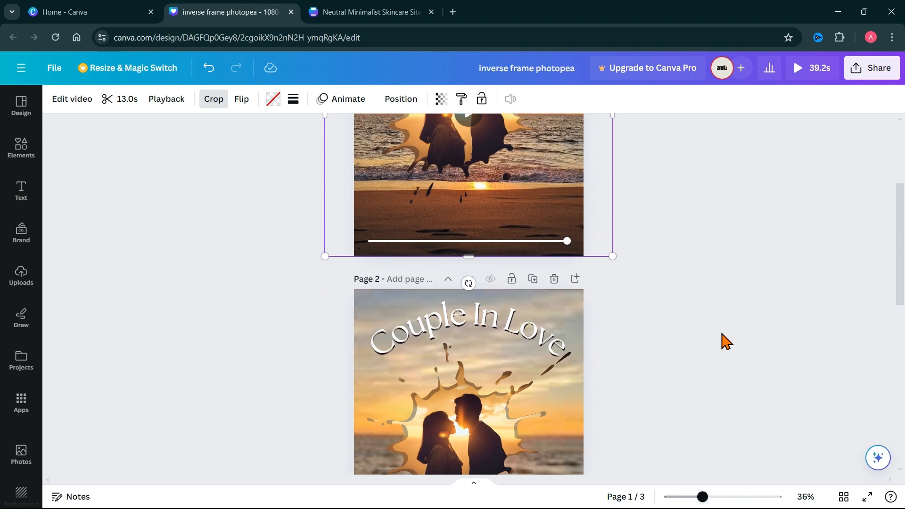
scroll(723, 340, "down", 3)
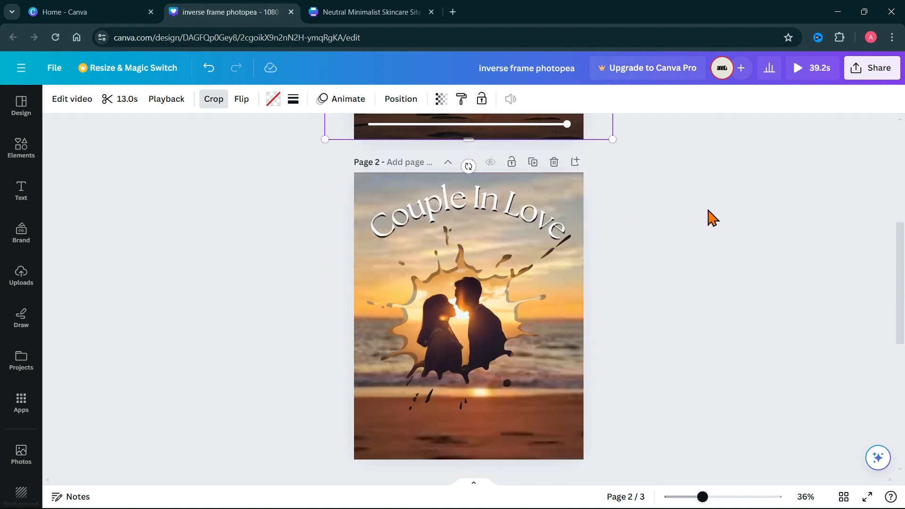
scroll(714, 218, "up", 3)
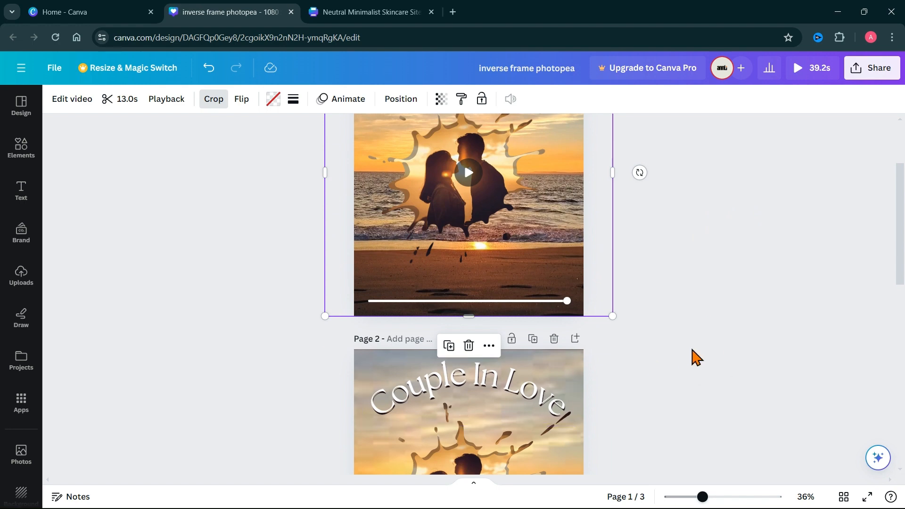
scroll(695, 355, "up", 3)
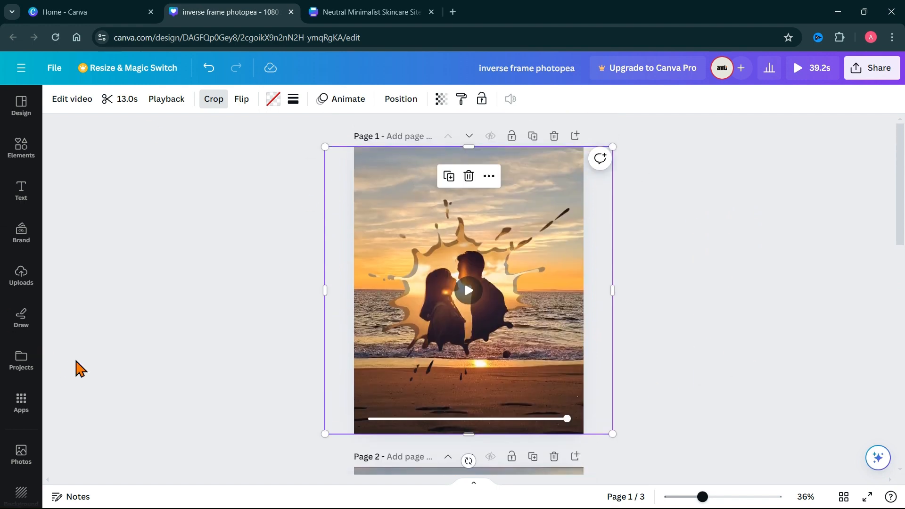
Step: Add the "DON'T FORGET TO SUBSCRIBE" font combination to page 1 and move it to the upper edge of the page
left_click(23, 191)
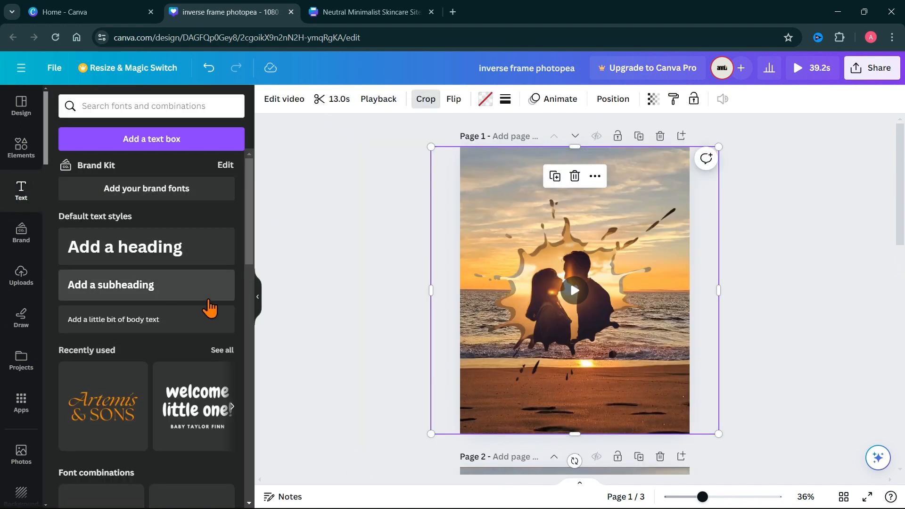
scroll(212, 307, "down", 5)
scroll(175, 299, "down", 4)
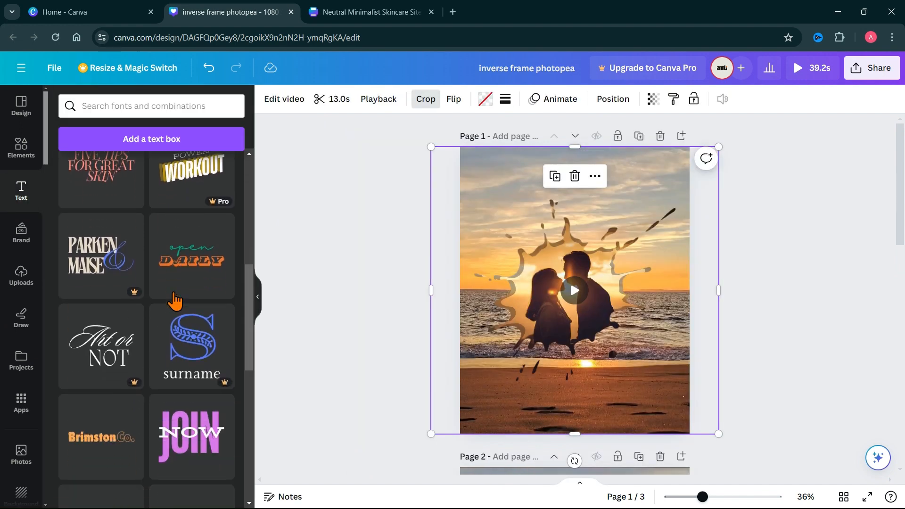
scroll(175, 300, "down", 4)
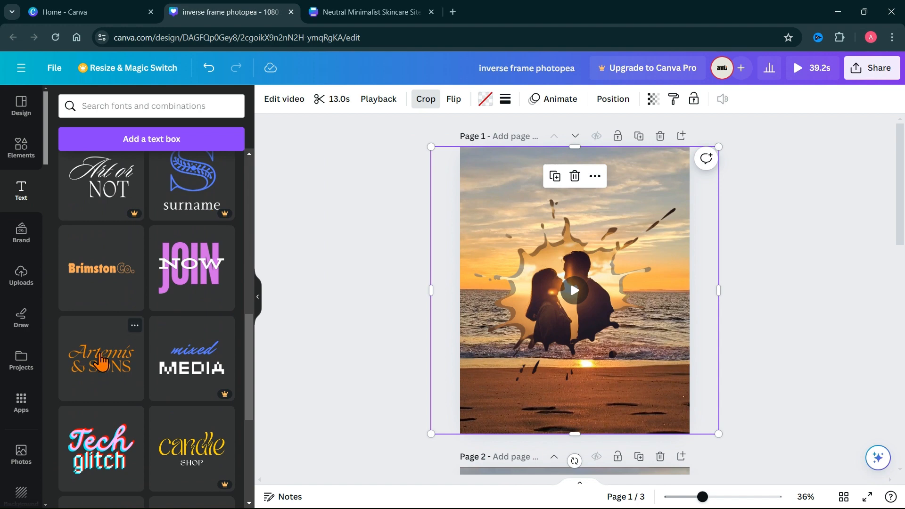
scroll(100, 361, "down", 4)
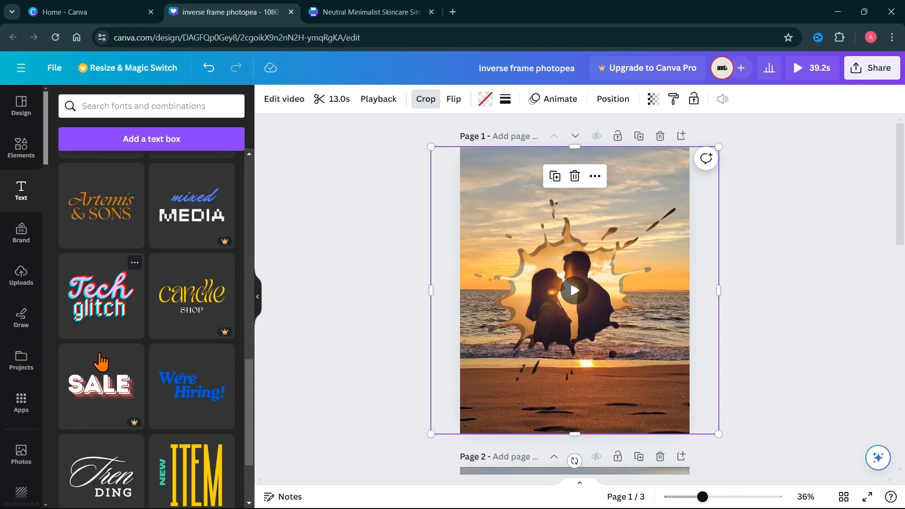
scroll(101, 361, "down", 5)
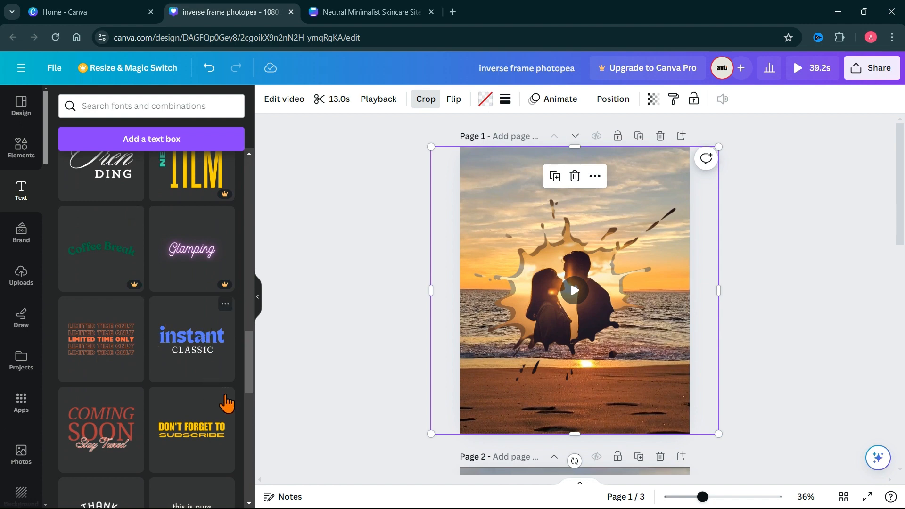
scroll(215, 410, "down", 3)
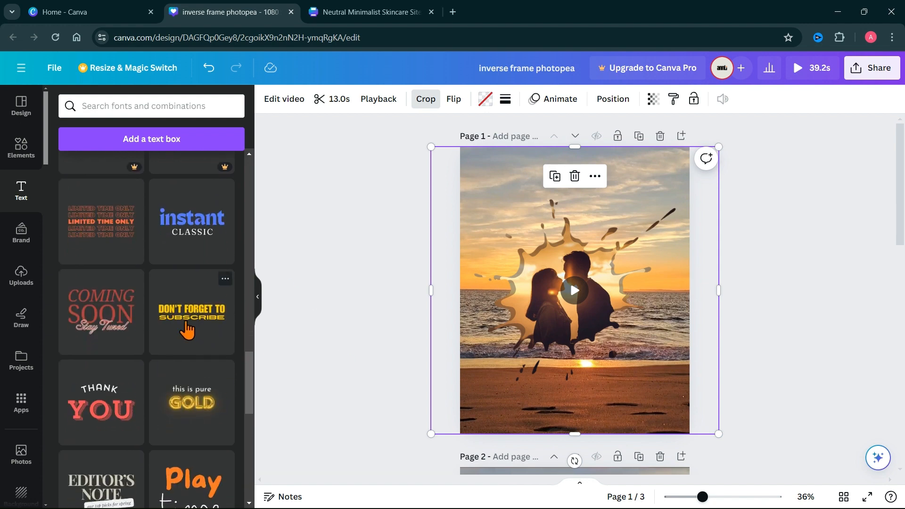
left_click(192, 312)
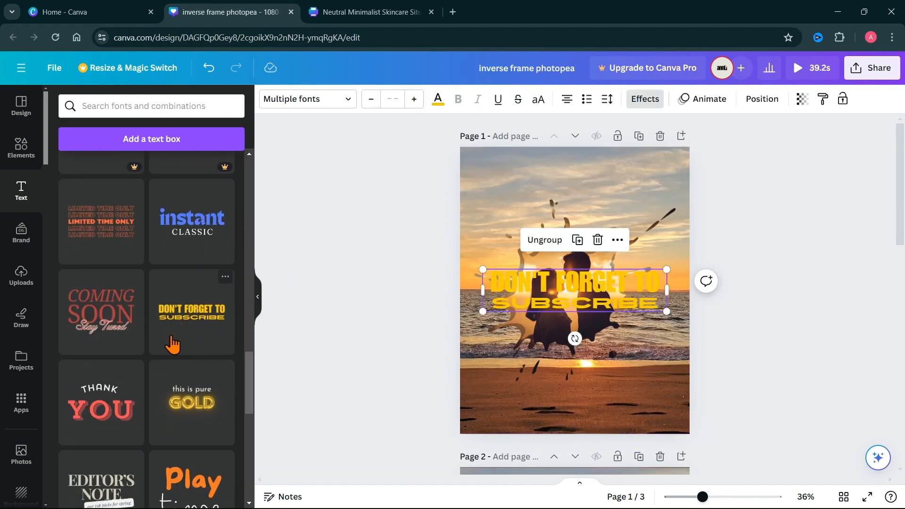
left_click_drag(662, 285, 658, 174)
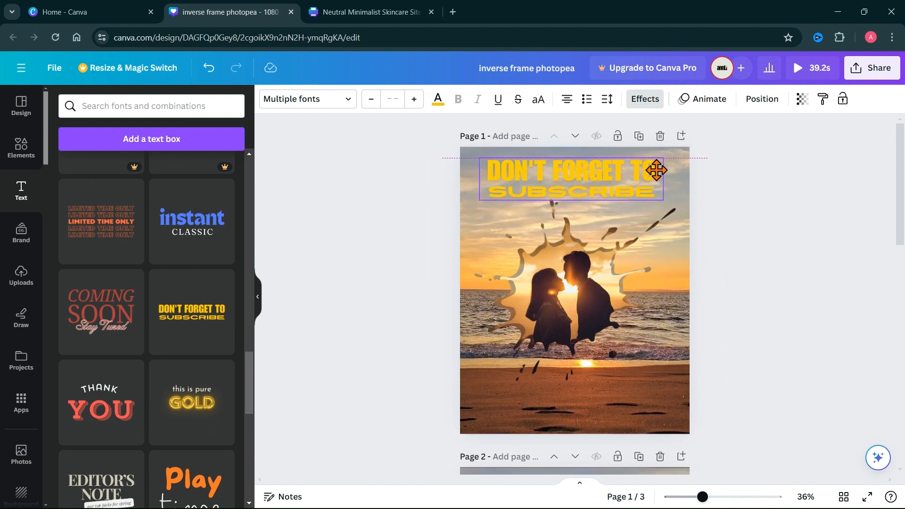
Step: Ungroup the text combination, delete the "SUBSCRIBE" line and keep the "DON'T FORGET TO" line selected
left_click(557, 230)
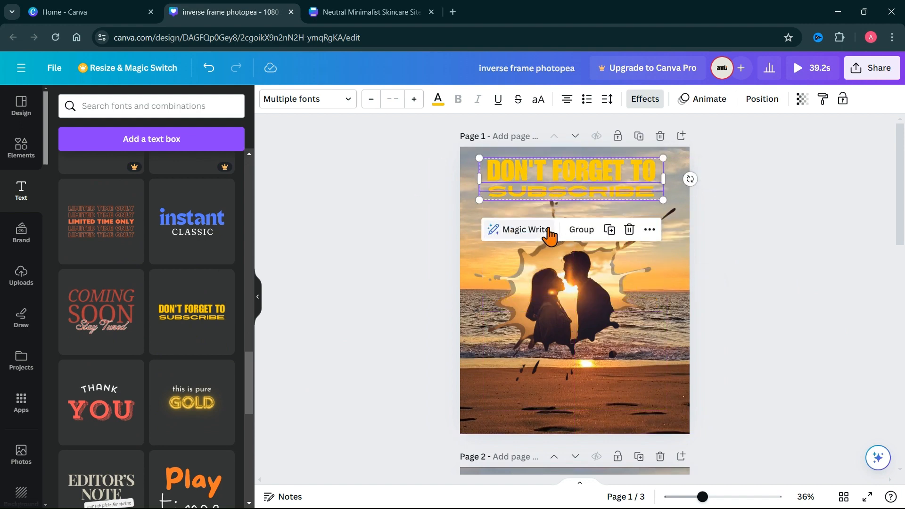
left_click(773, 215)
left_click(566, 193)
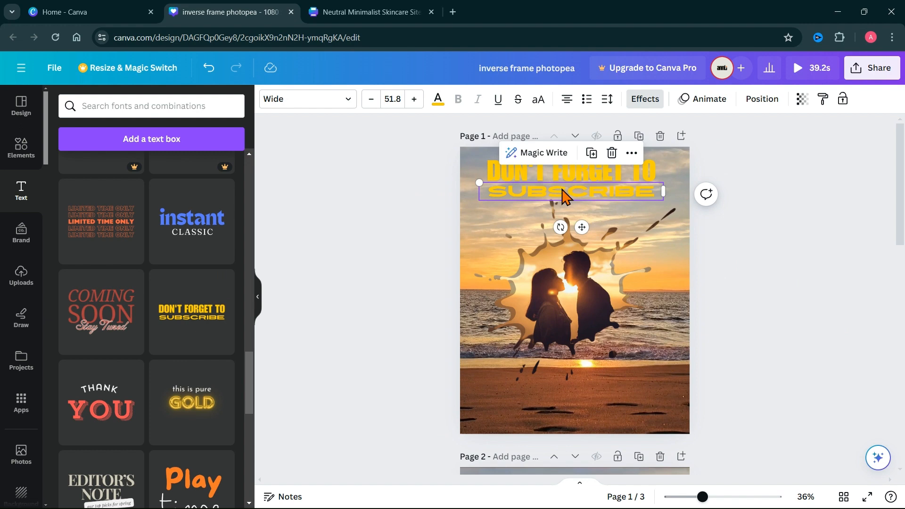
left_click(582, 172)
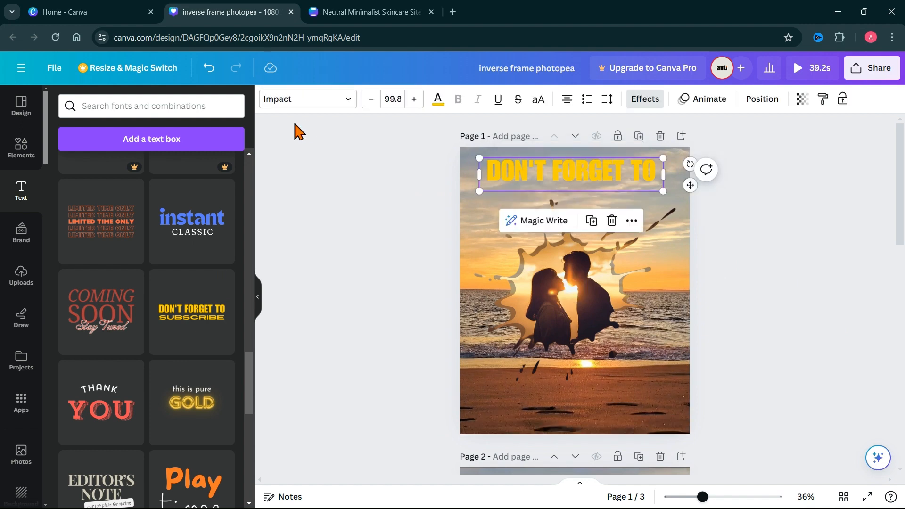
Step: Recolour the page 1 title line white and replace its text with "Couple In Love"
left_click(437, 99)
left_click(161, 172)
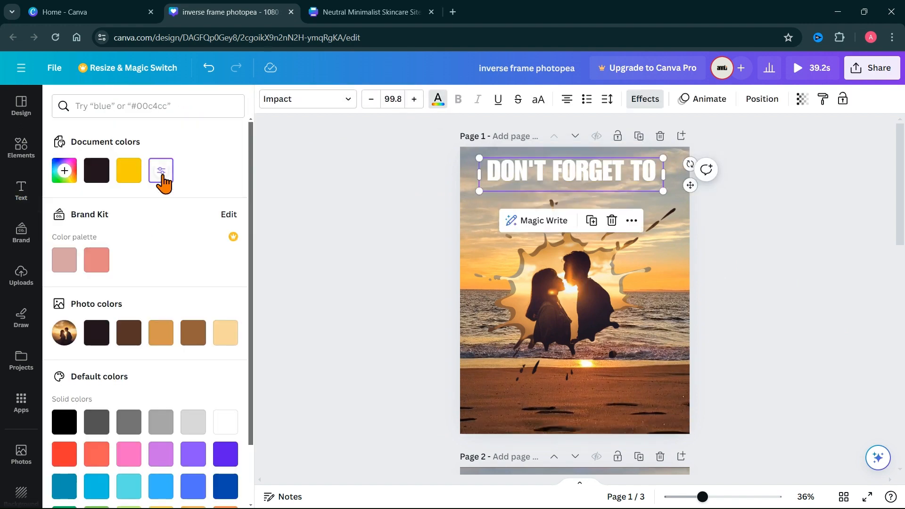
double_click(511, 171)
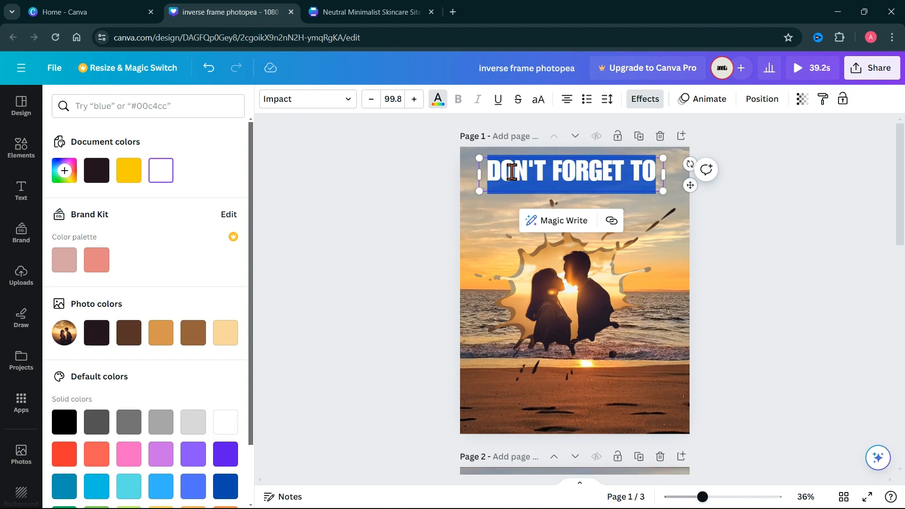
type("COUpl")
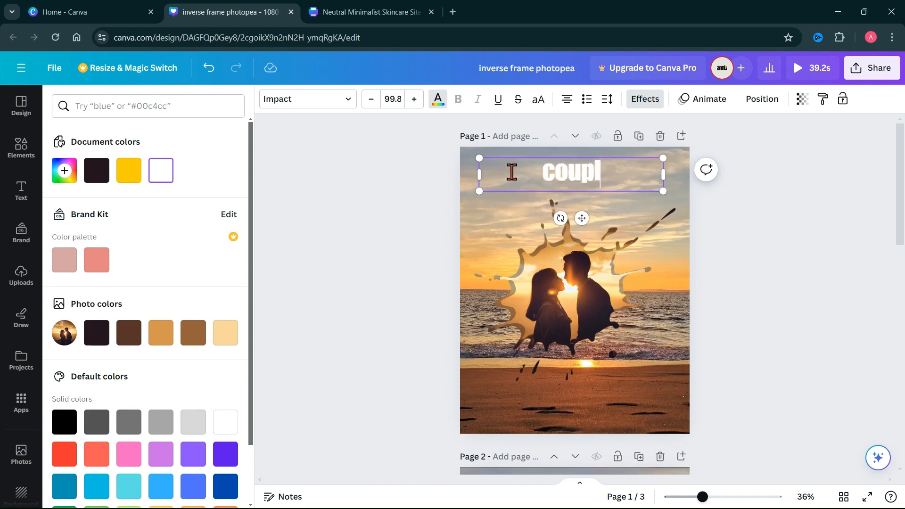
type("e in love")
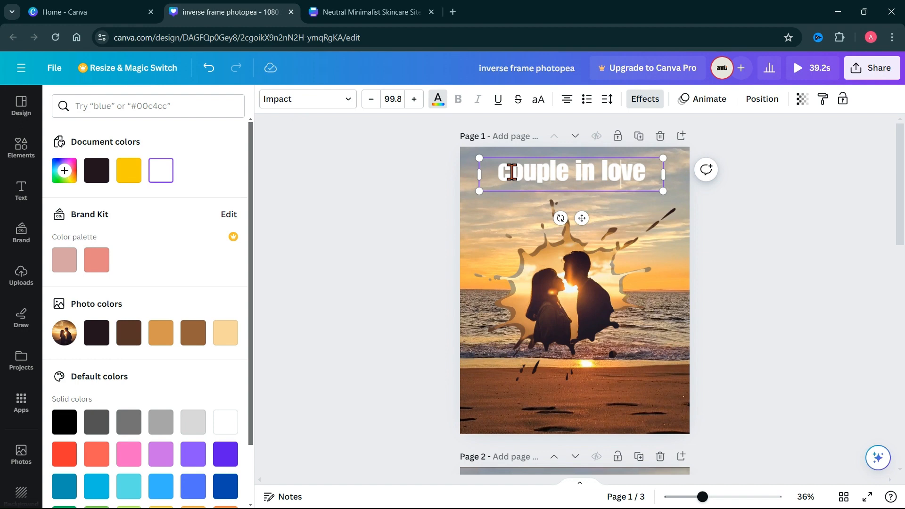
key("BackSpace")
type("L")
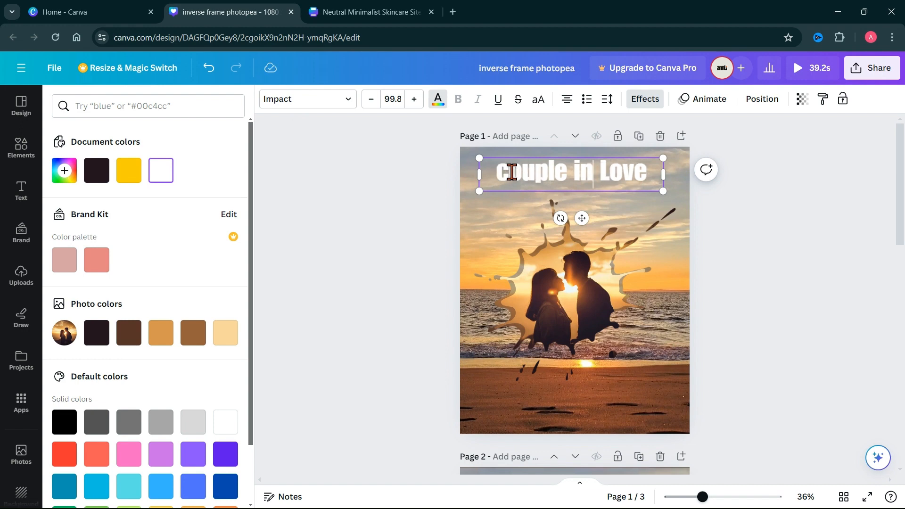
key("BackSpace")
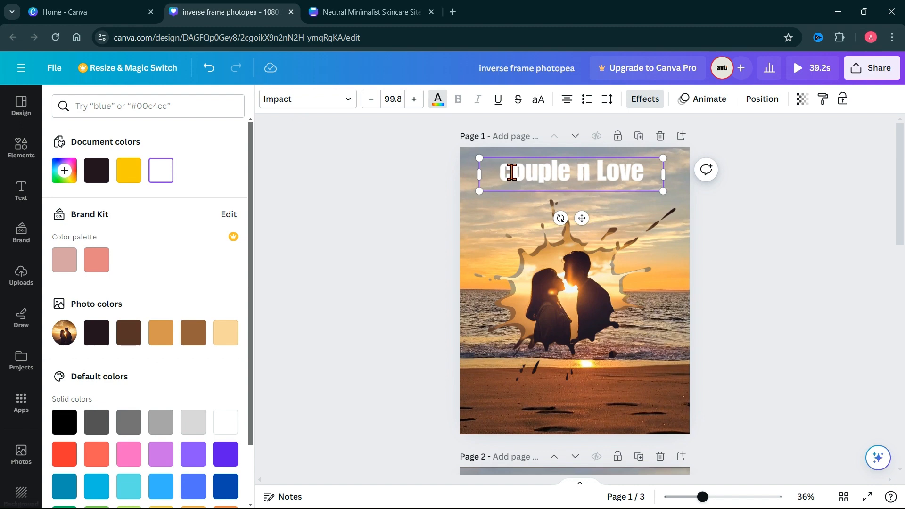
type("I")
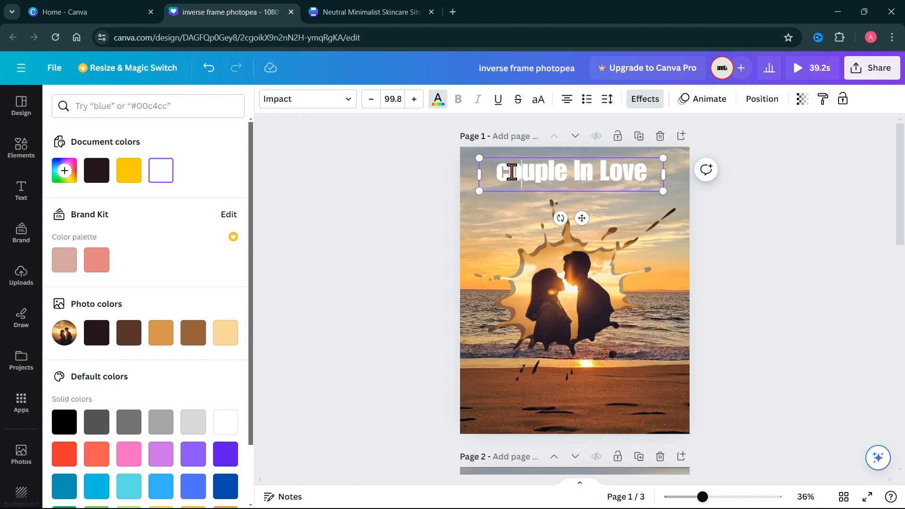
key("BackSpace")
type("C")
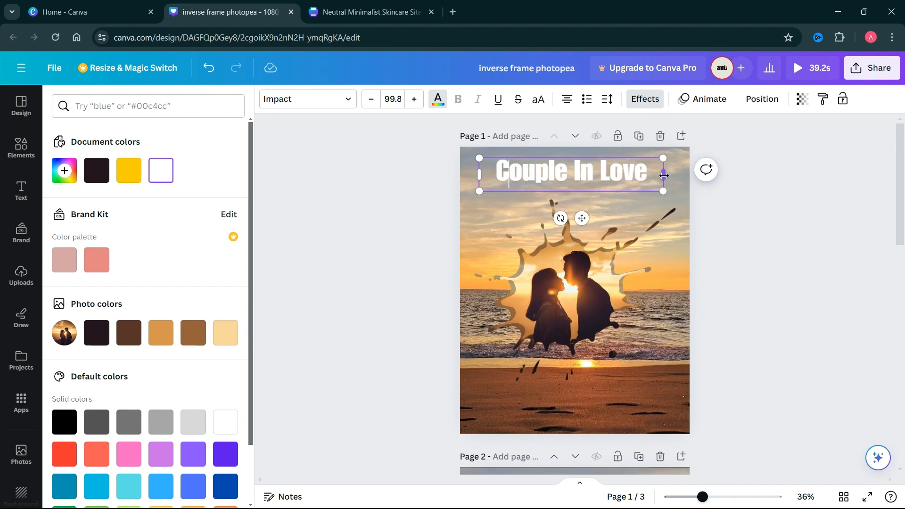
Step: Set the title in The Seasons font and fit its text box to one line, centred near the page's upper edge
left_click_drag(662, 175, 636, 172)
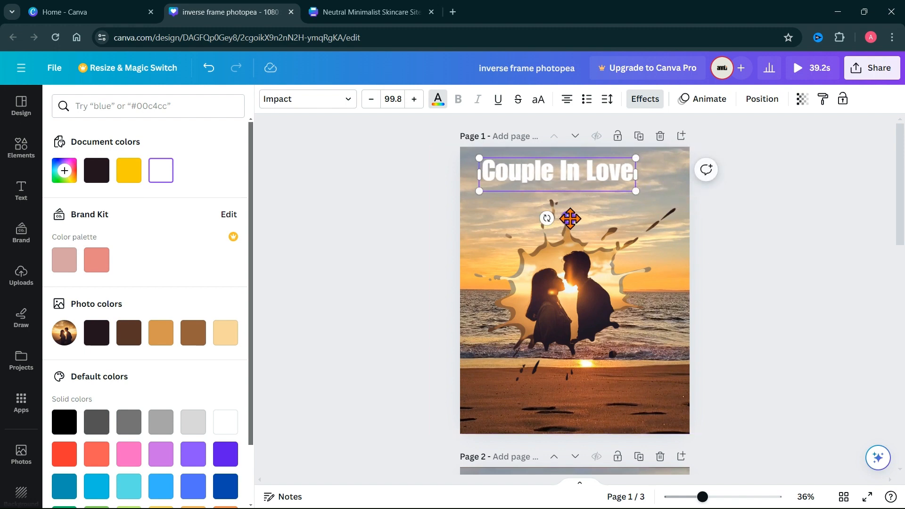
left_click_drag(571, 217, 583, 229)
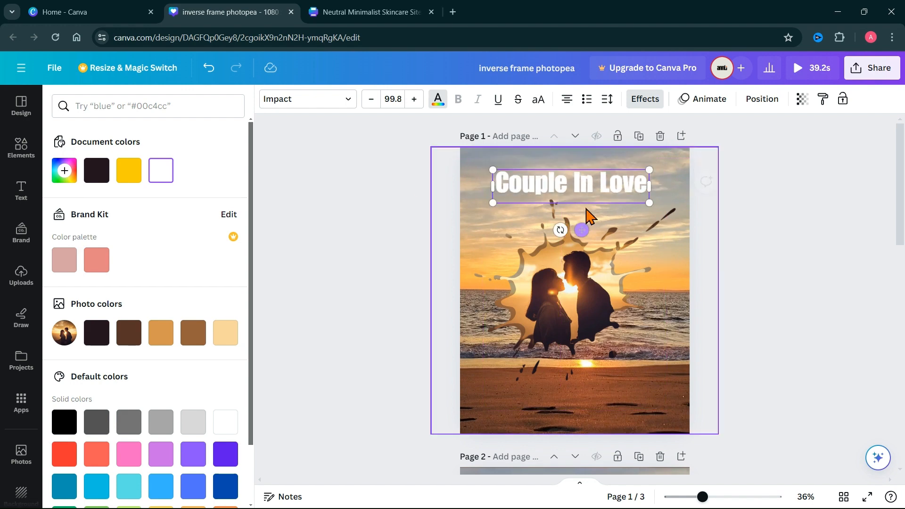
double_click(608, 184)
left_click(608, 184)
triple_click(511, 190)
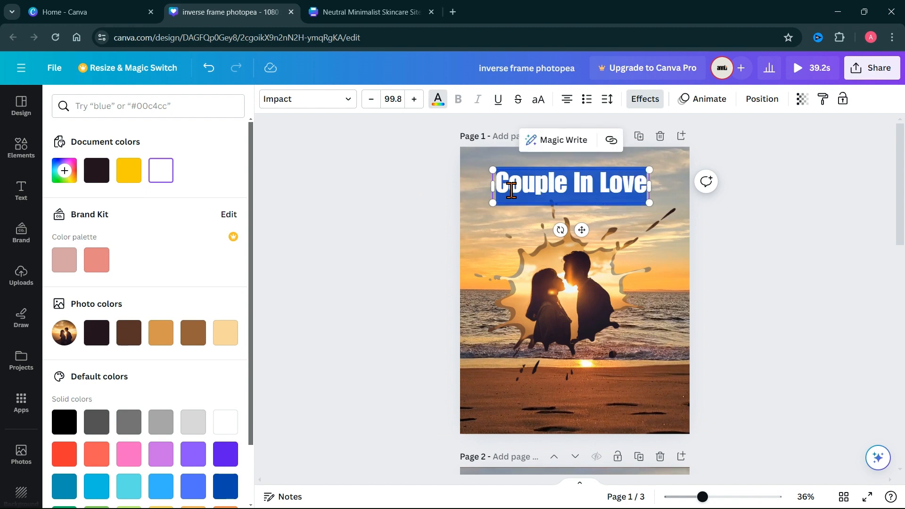
left_click(351, 103)
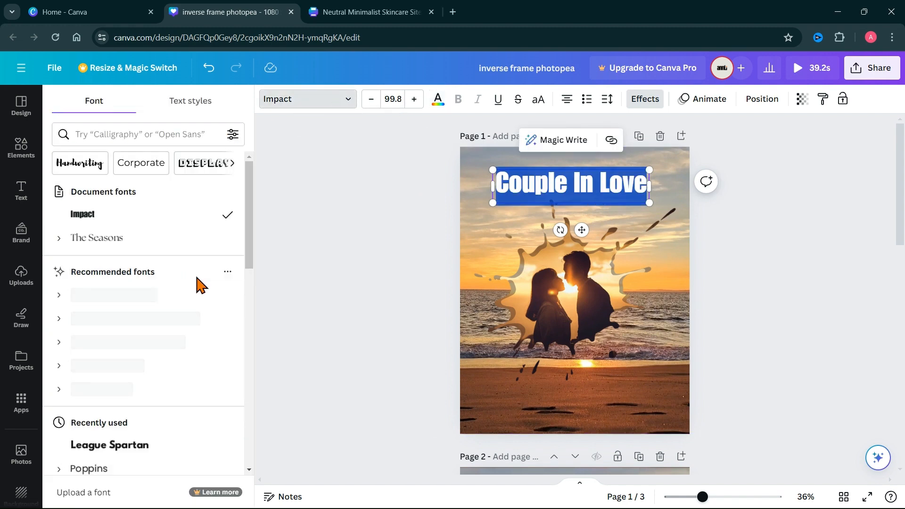
left_click(75, 239)
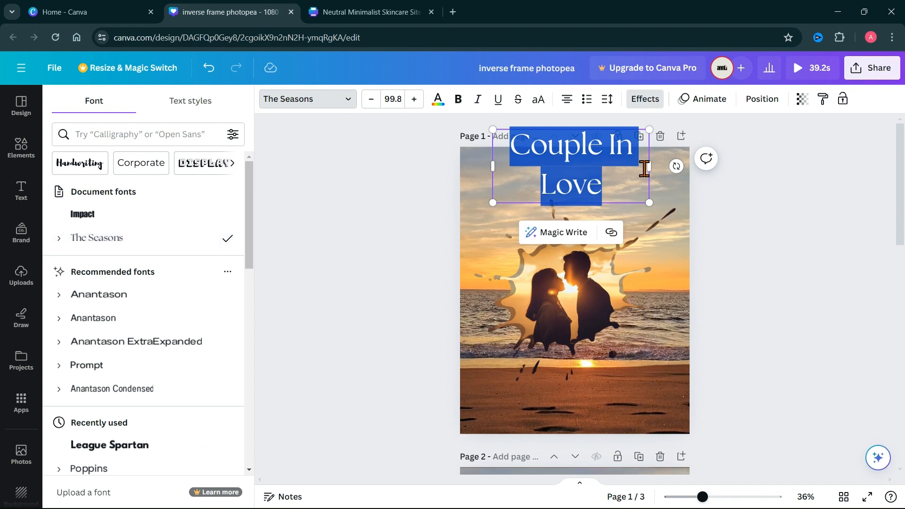
left_click_drag(651, 167, 698, 169)
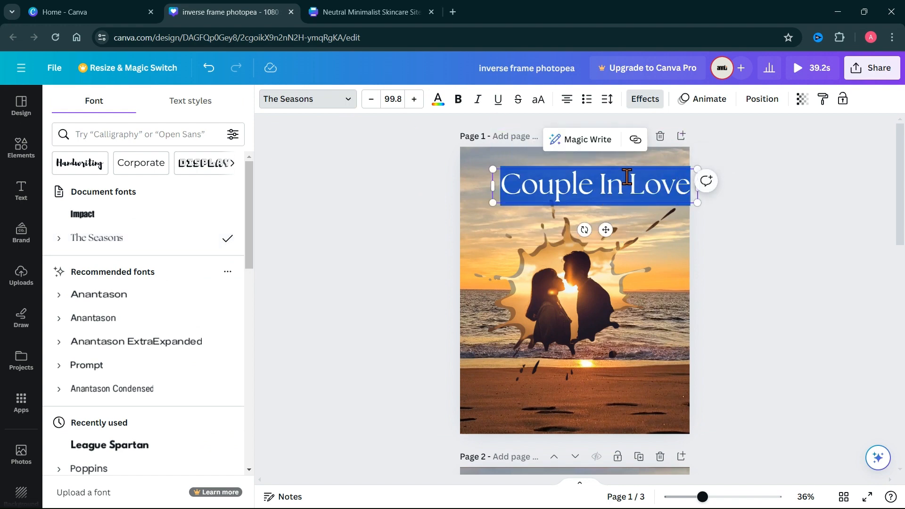
left_click_drag(606, 229, 587, 228)
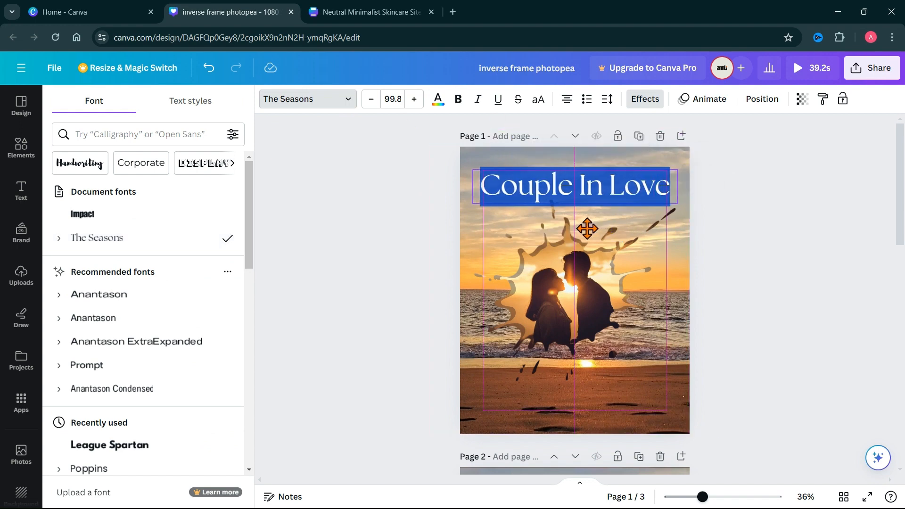
left_click(747, 218)
Step: Examine the finished title on page 2 up close, including its curve, its shadow edge and its text effect settings
scroll(747, 219, "down", 5)
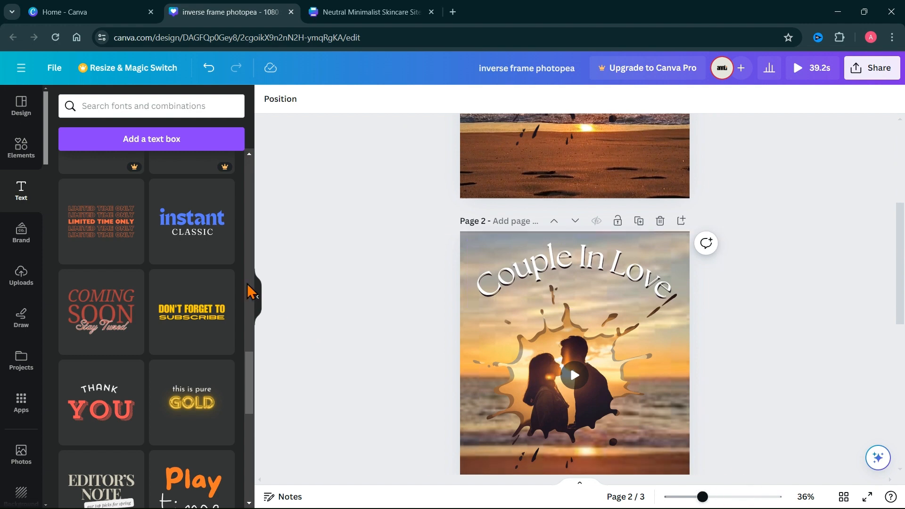
left_click(258, 299)
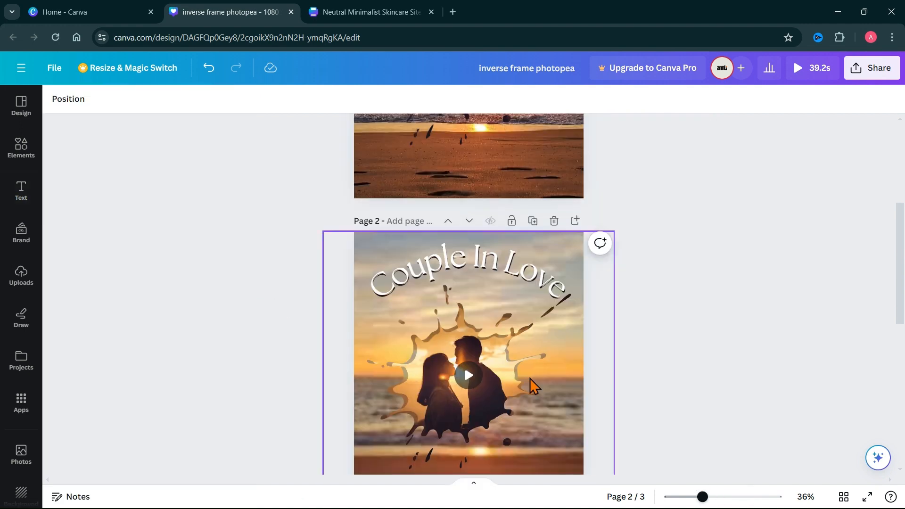
left_click(723, 497)
left_click(742, 497)
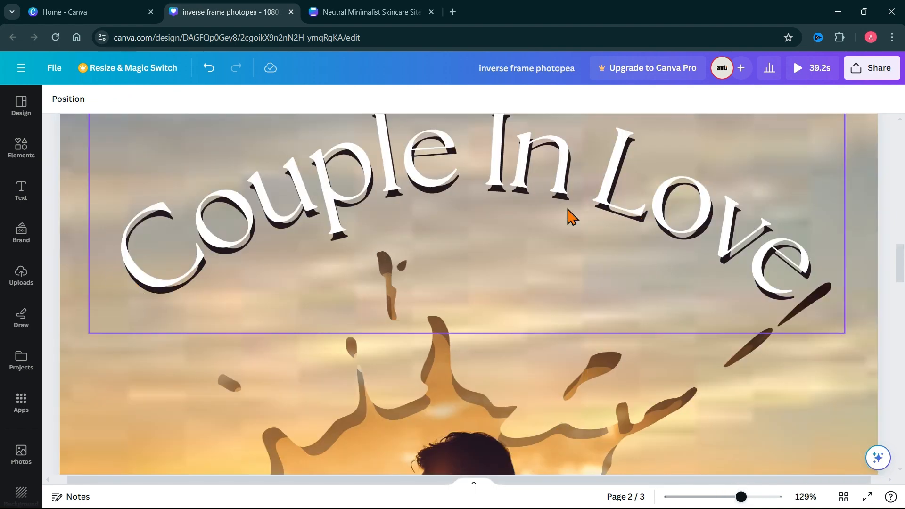
scroll(515, 249, "up", 2)
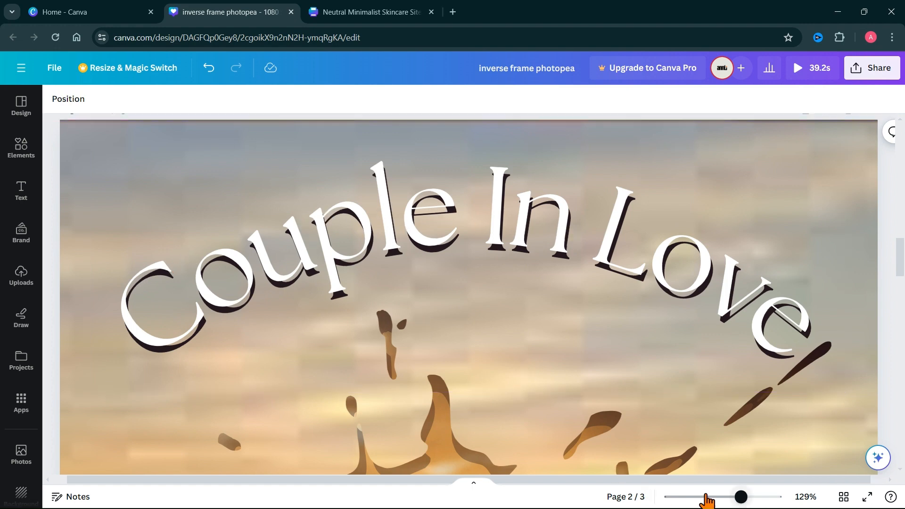
left_click(457, 243)
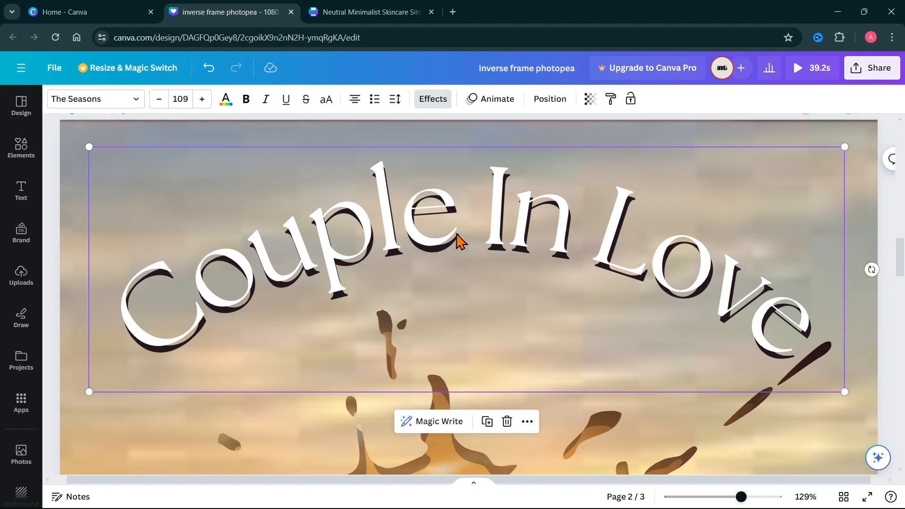
left_click(436, 99)
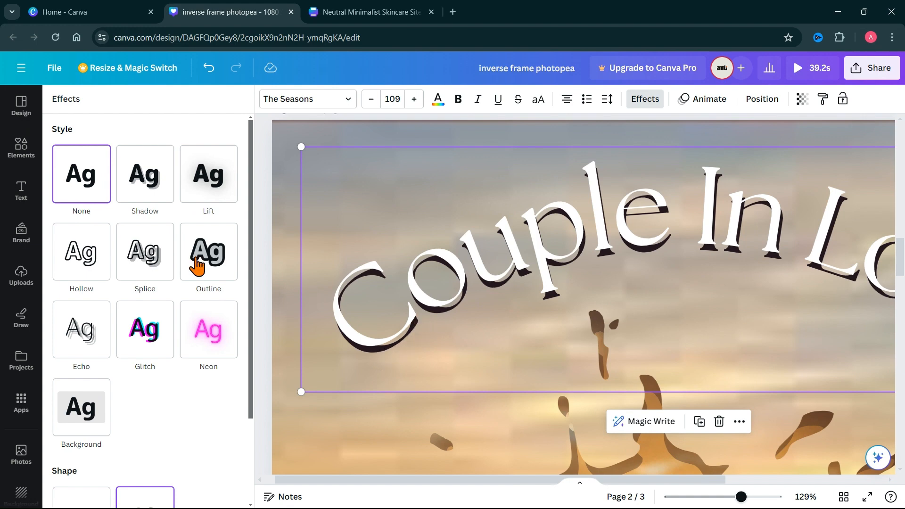
Step: Duplicate the page 1 title, give the copy the dark document colour and set its transparency to 43
left_click(711, 496)
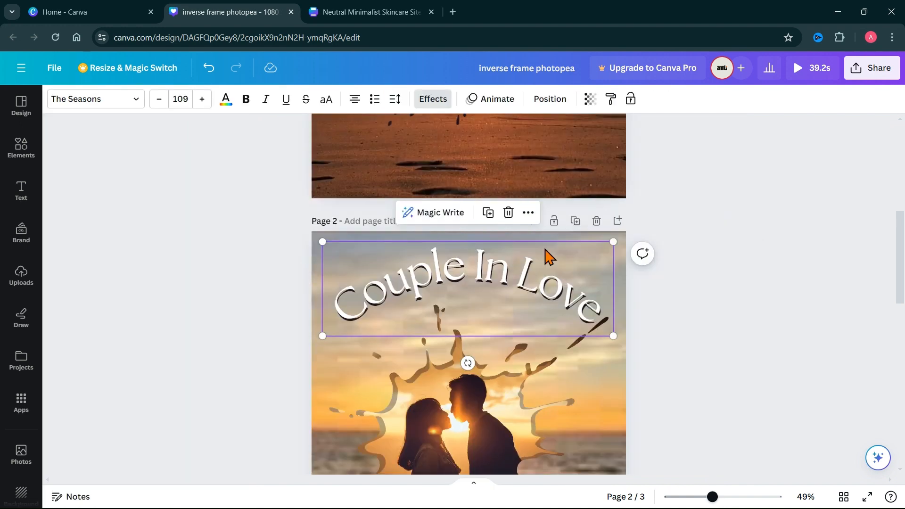
scroll(763, 222, "up", 5)
left_click(561, 196)
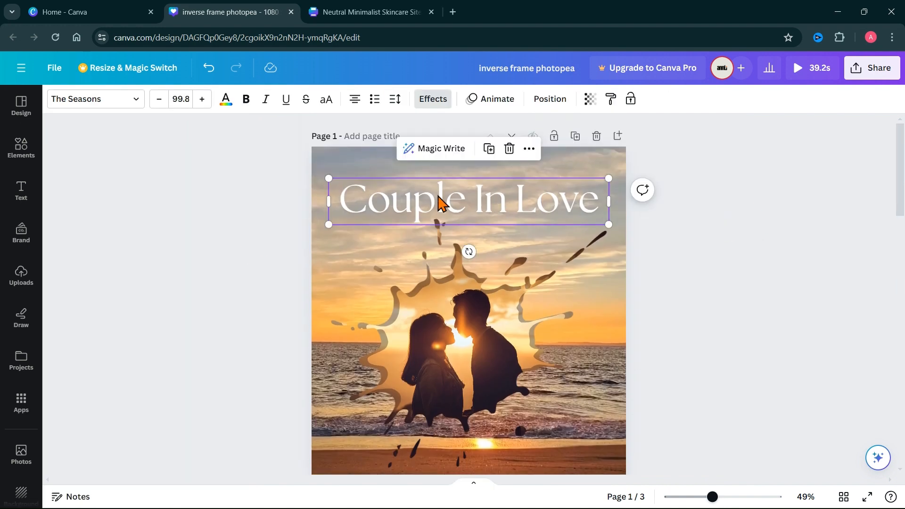
left_click(489, 149)
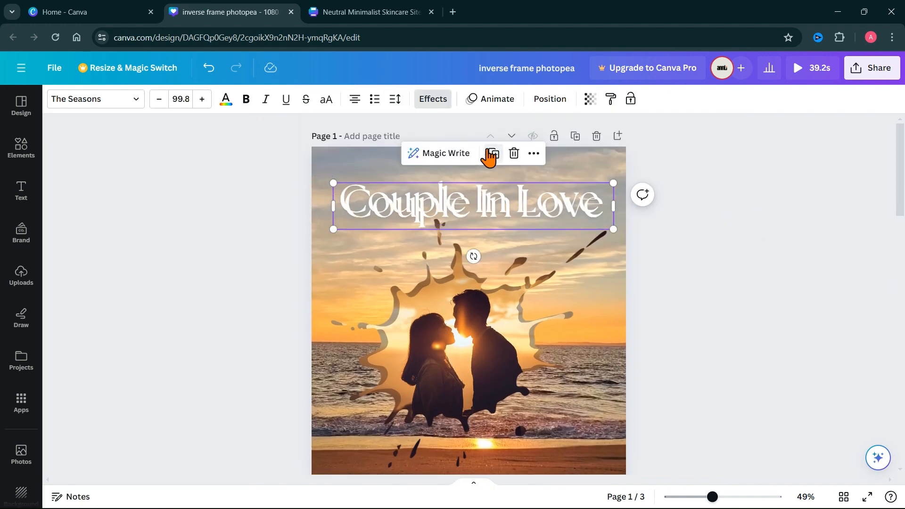
left_click(232, 104)
left_click(95, 172)
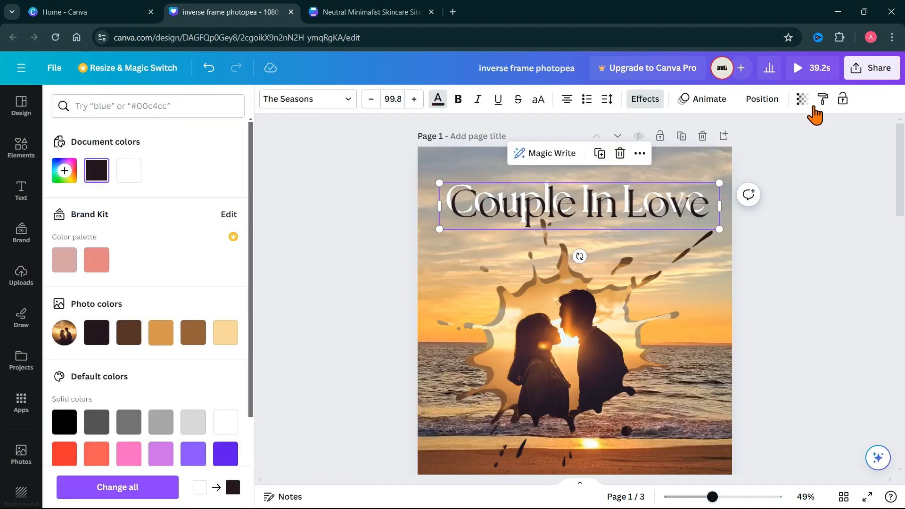
left_click(802, 99)
left_click_drag(772, 148, 724, 148)
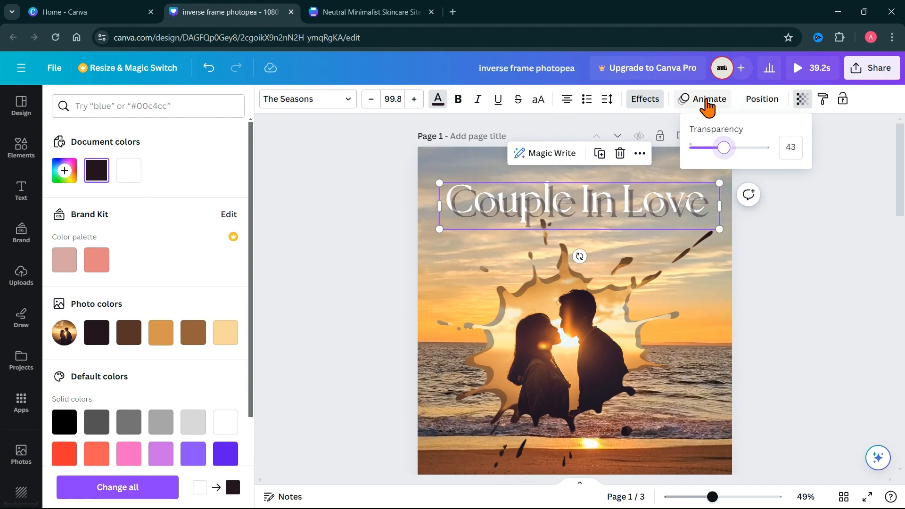
Step: Align the dark copy directly behind the white title and shift the white title slightly upward to form an offset shadow
left_click(760, 103)
left_click(760, 100)
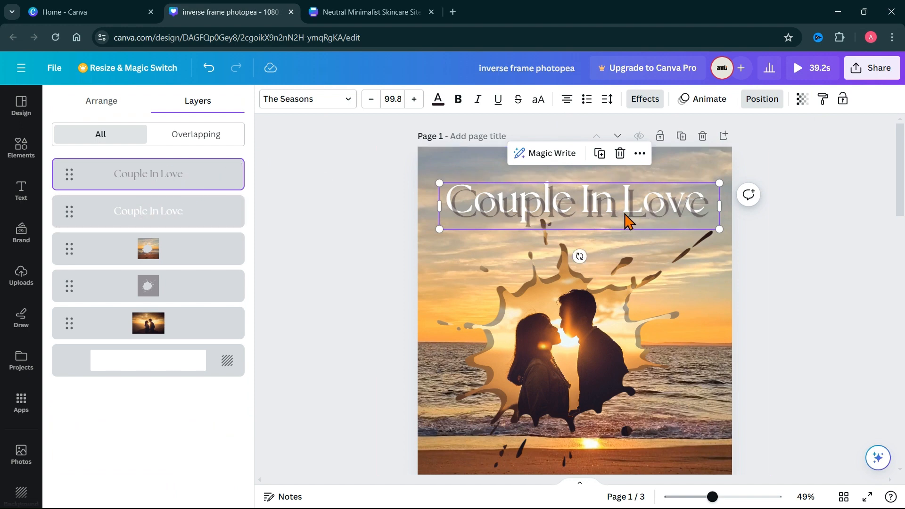
left_click_drag(627, 218, 617, 208)
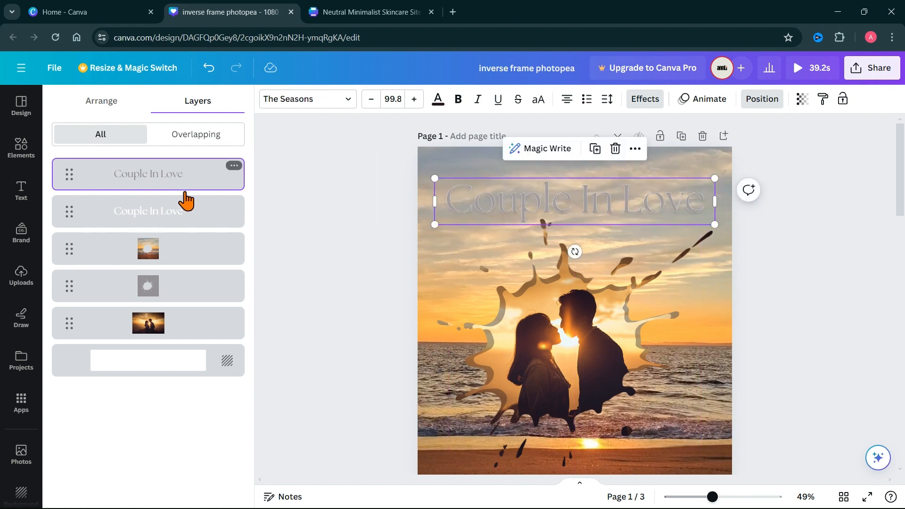
left_click_drag(185, 181, 188, 225)
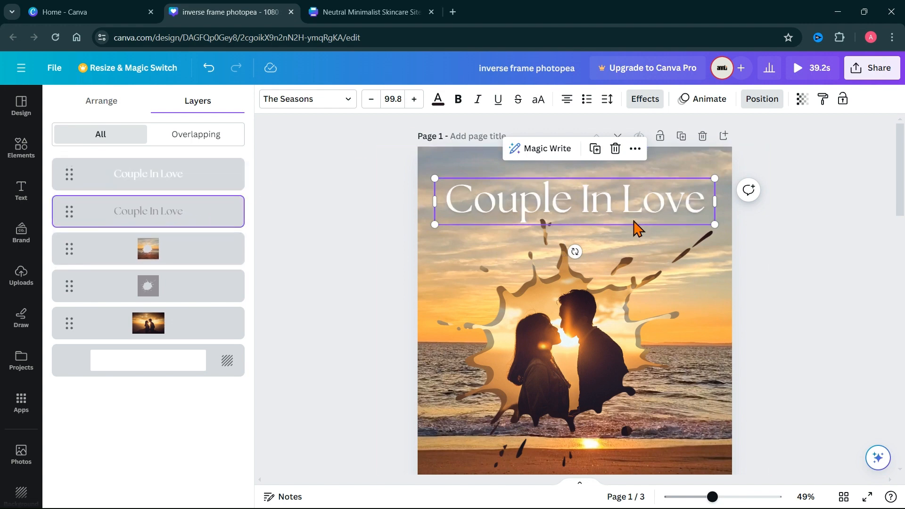
left_click(174, 186)
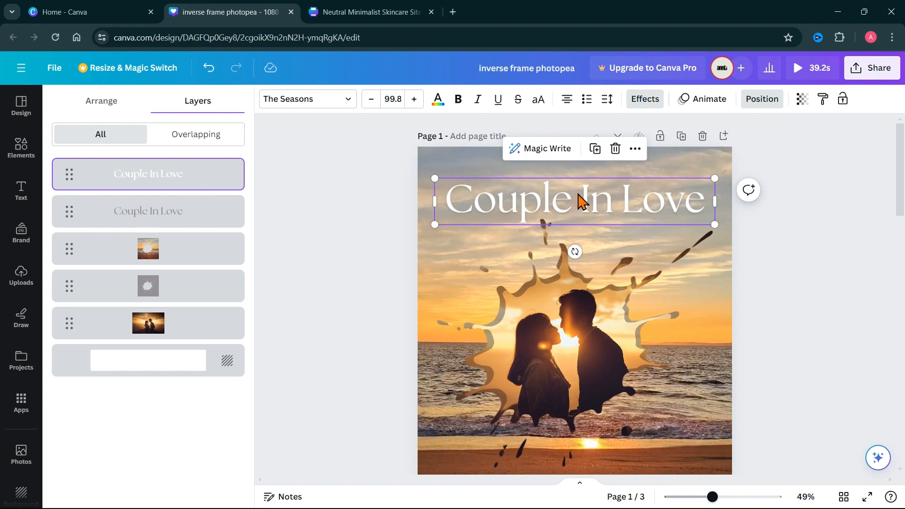
left_click_drag(578, 192, 577, 190)
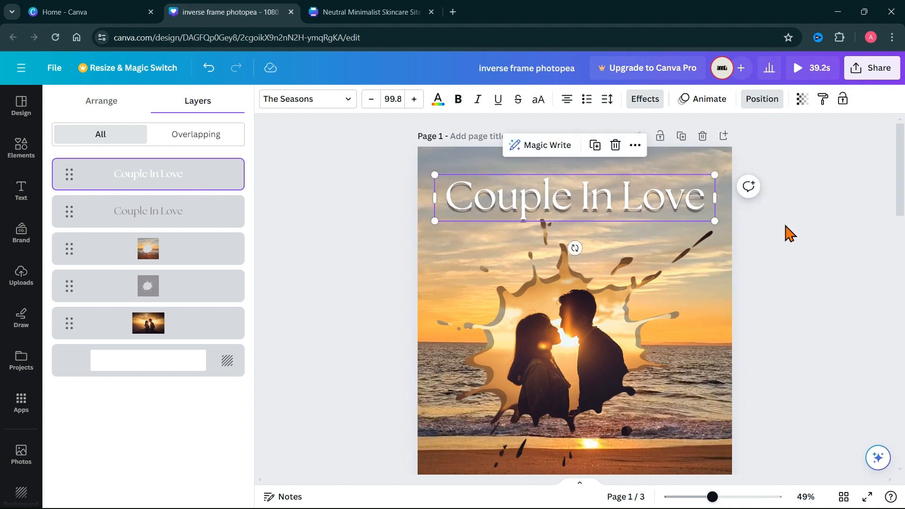
Step: Apply the Lift effect to the dark copy of the title with an intensity of 100
left_click(181, 220)
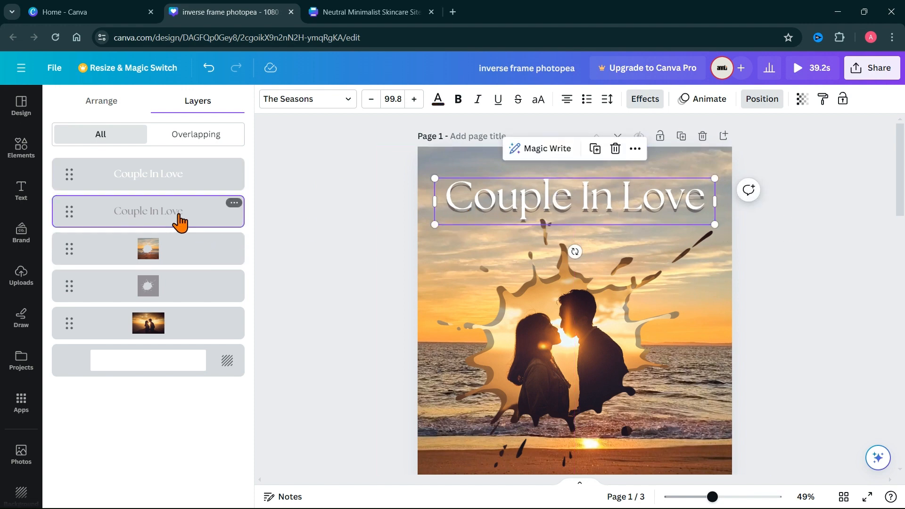
left_click(642, 103)
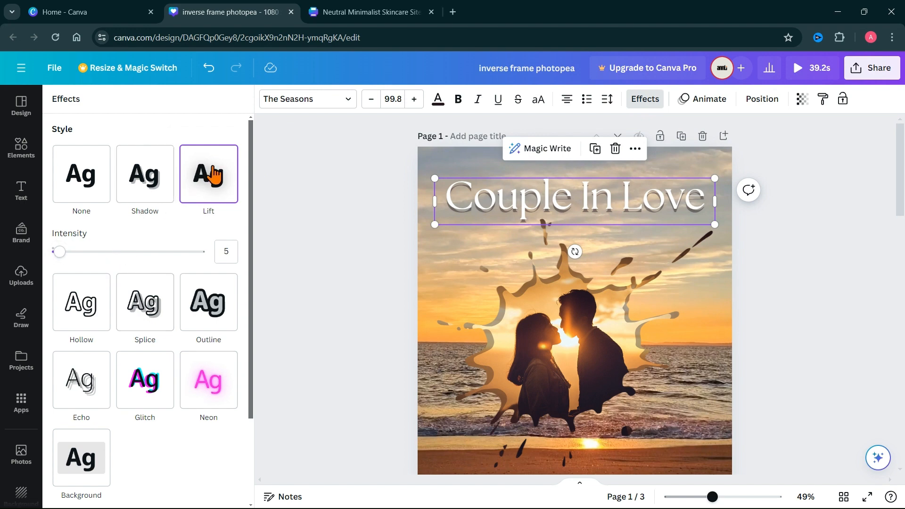
left_click(218, 178)
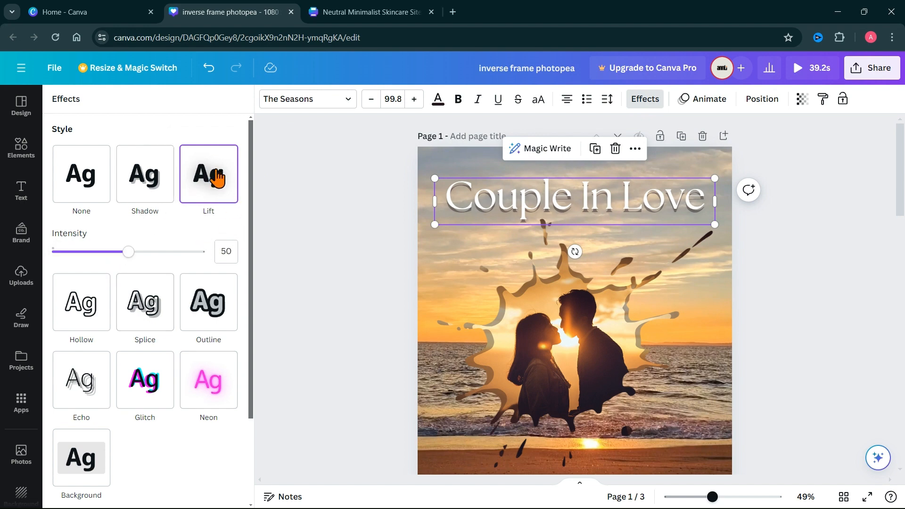
left_click_drag(126, 253, 215, 259)
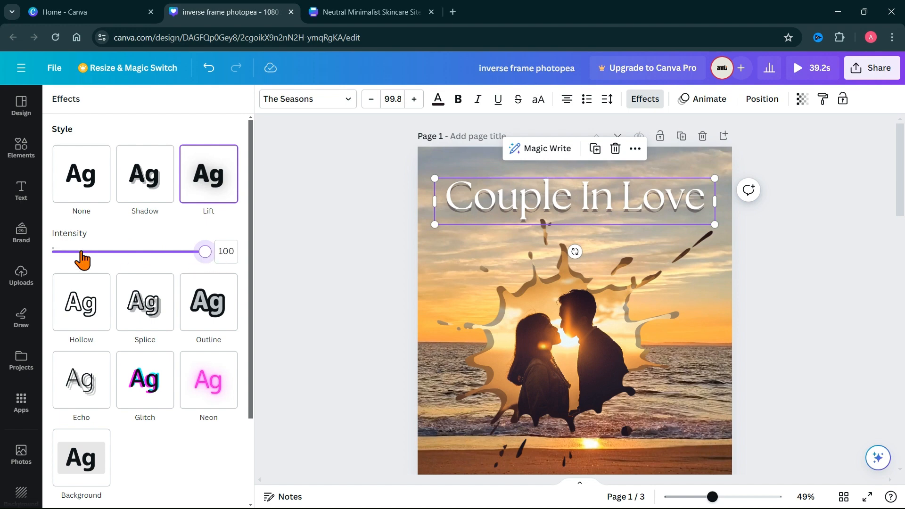
Step: Try the Shadow effect on the dark title copy, set its effect style back to None and compare it with page 2
left_click(158, 188)
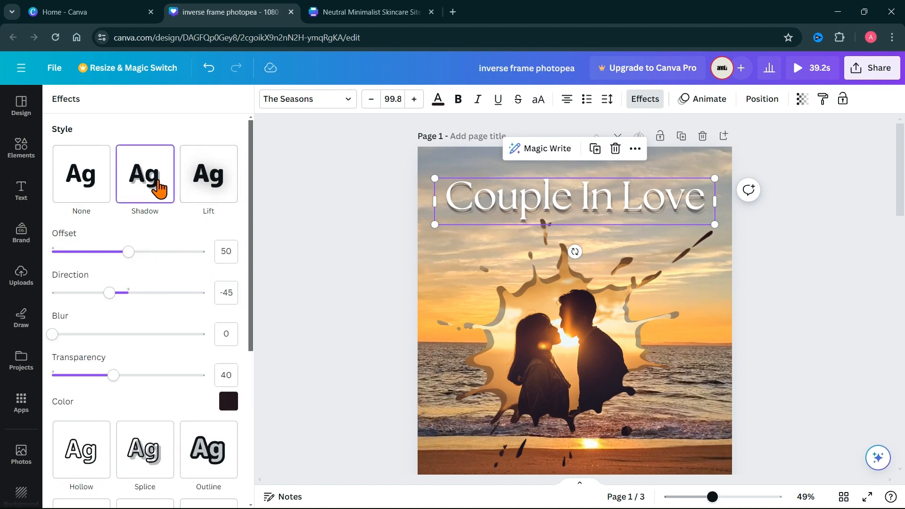
left_click(77, 186)
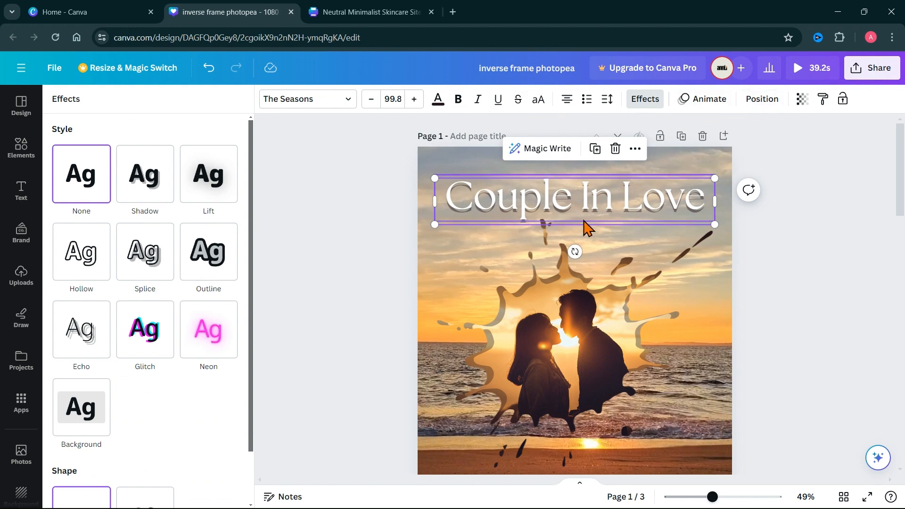
key("Escape")
scroll(712, 338, "down", 6)
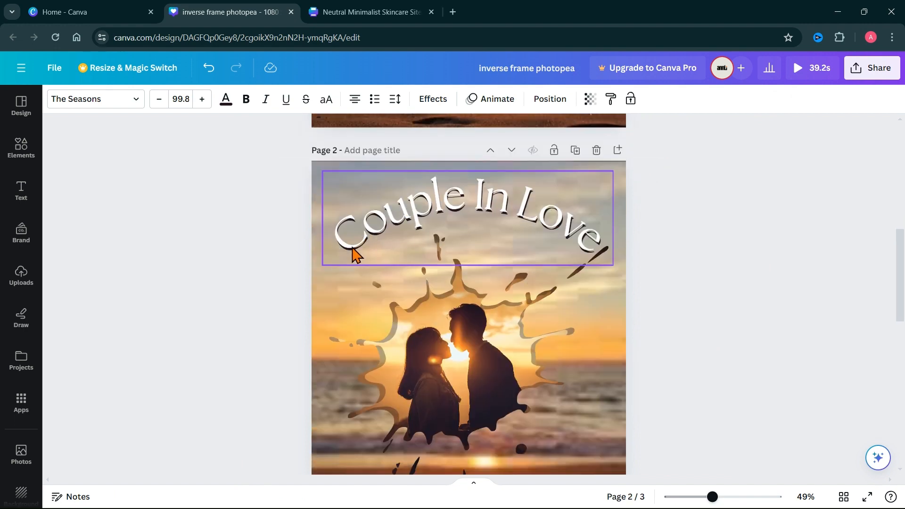
scroll(738, 309, "up", 6)
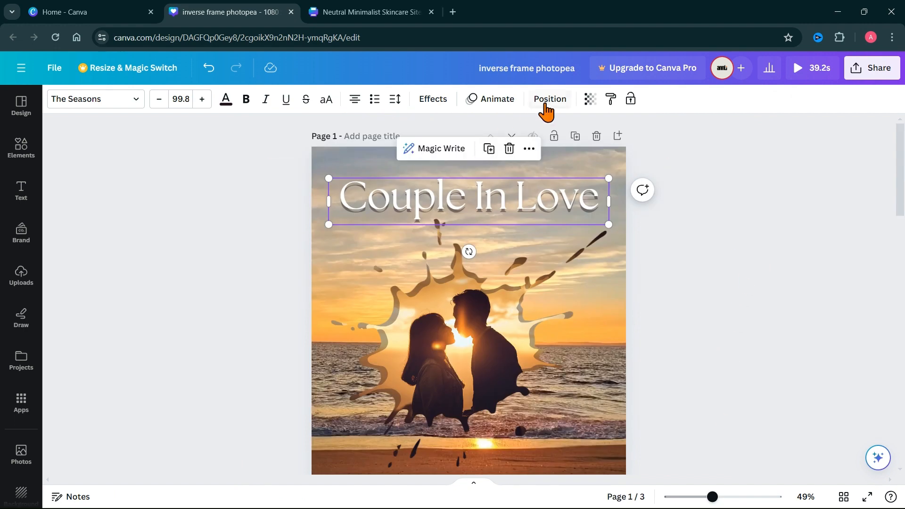
Step: Set the dark title copy's transparency to 67 and compare it with the title on page 2
left_click(546, 105)
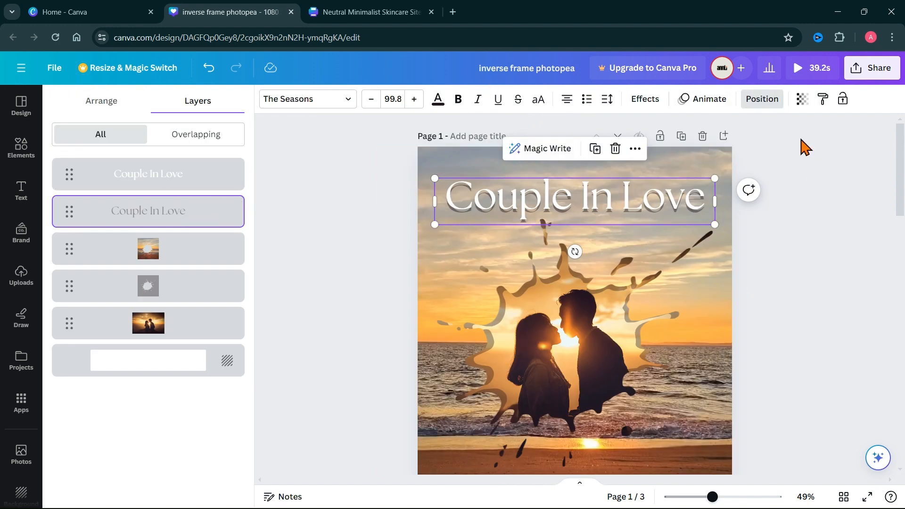
left_click(802, 99)
left_click_drag(727, 150, 743, 154)
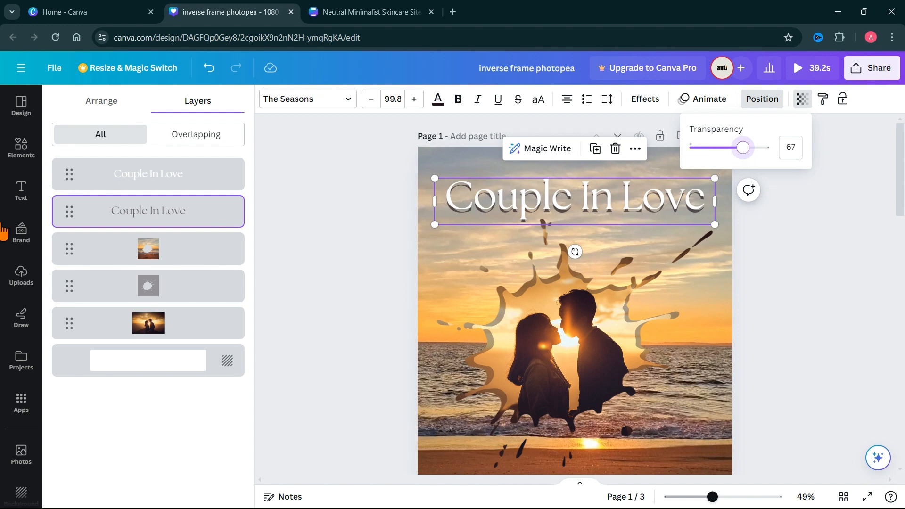
scroll(763, 325, "down", 5)
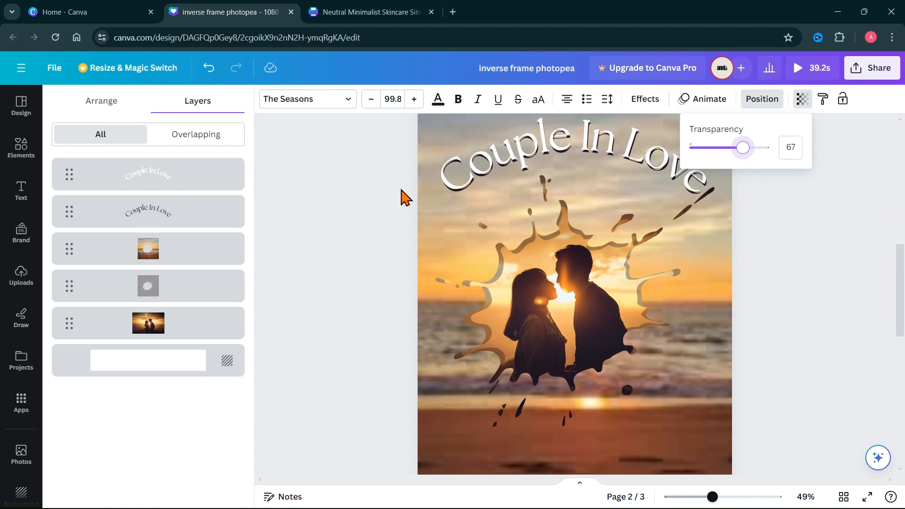
scroll(479, 225, "up", 5)
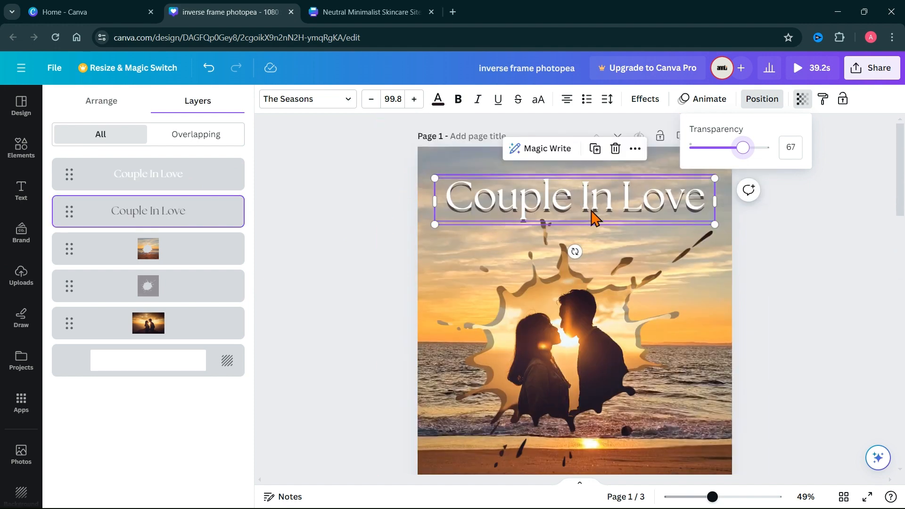
Step: Apply the Curve shape to the white title on page 1 and set its curve to 63
left_click(573, 213)
left_click(136, 186)
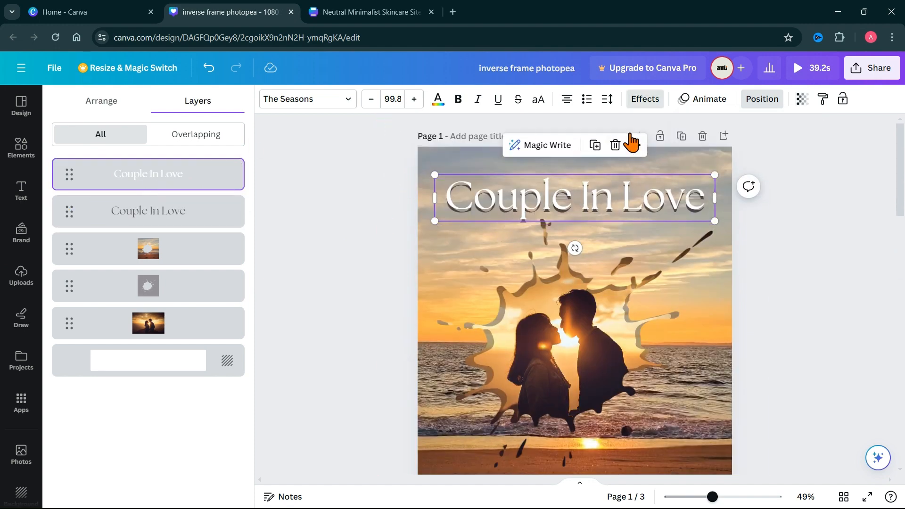
left_click(645, 98)
scroll(212, 343, "down", 3)
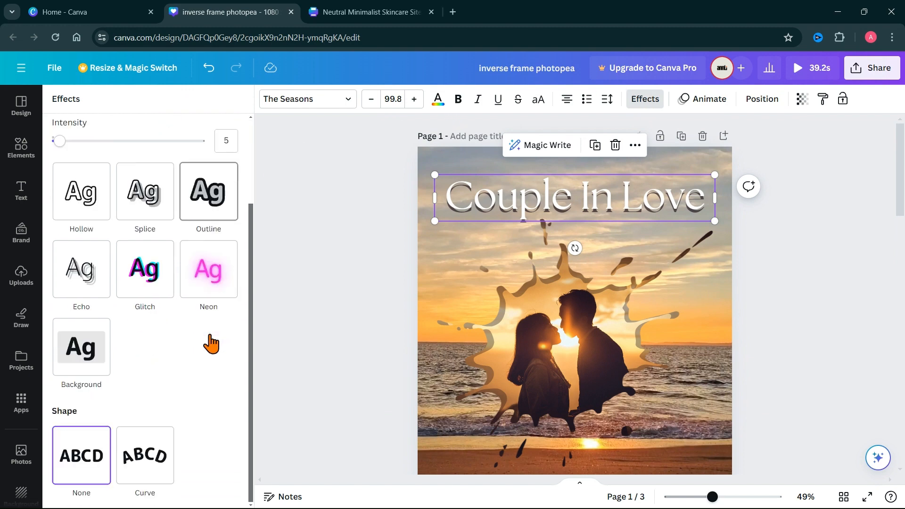
left_click(141, 464)
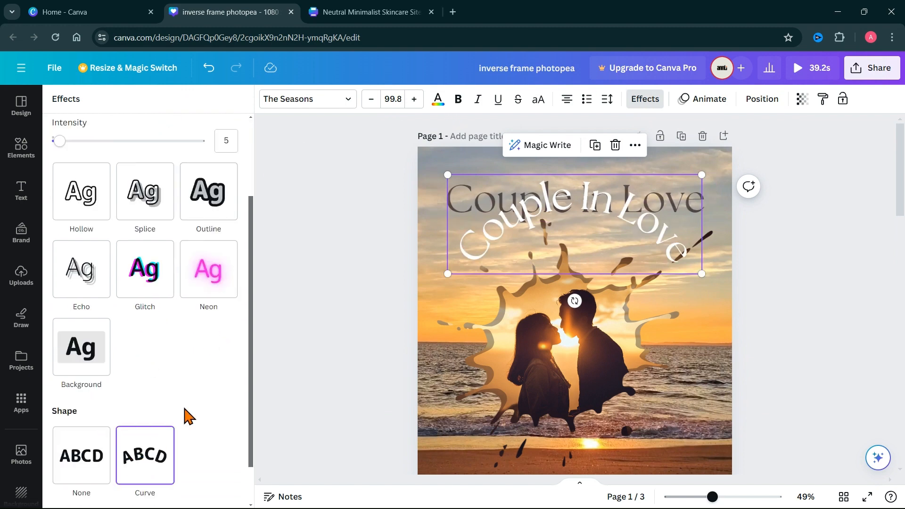
scroll(214, 391, "down", 1)
mouse_move(182, 484)
left_mouse_down()
mouse_move(154, 482)
mouse_move(176, 483)
left_mouse_up()
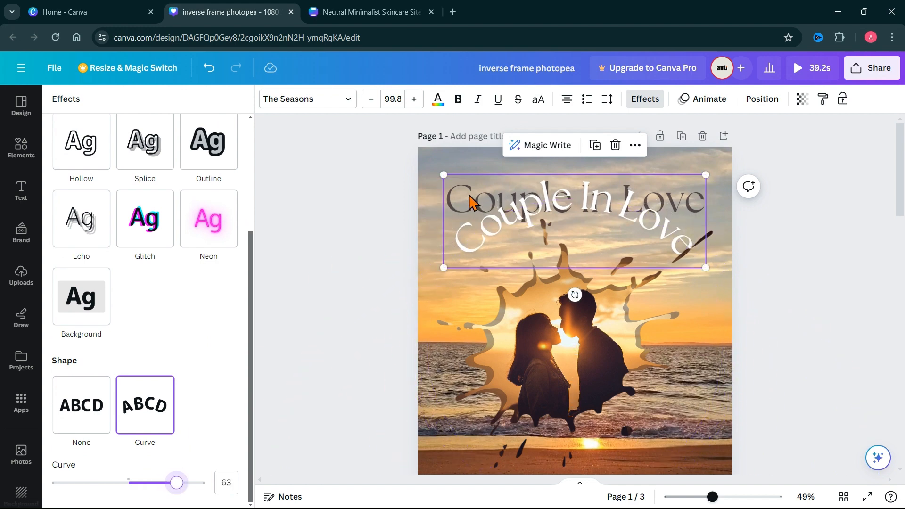
Step: Check the curve value in the white title's effect settings
left_click(469, 194)
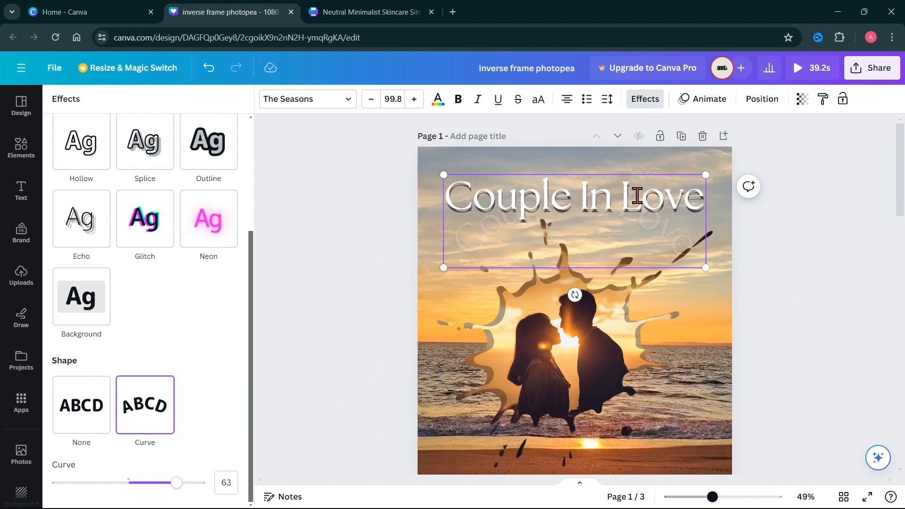
left_click(830, 213)
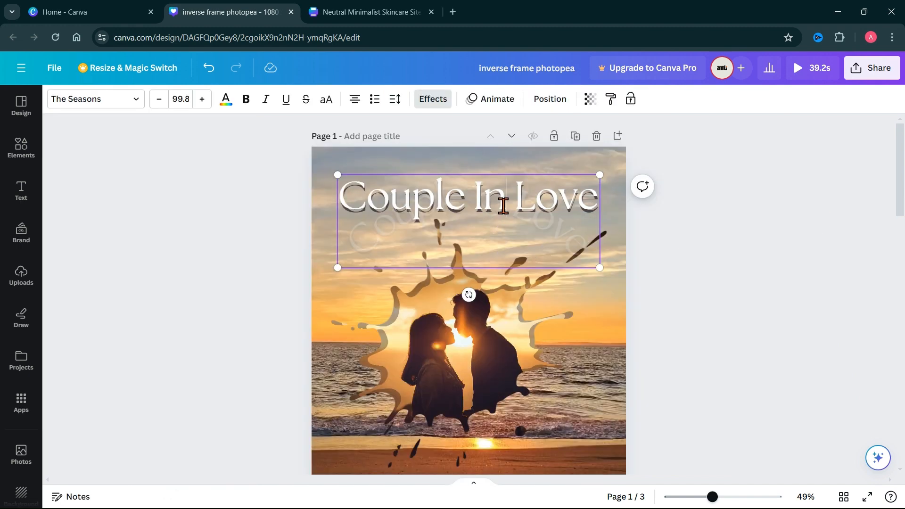
left_click(624, 298)
left_click(527, 216)
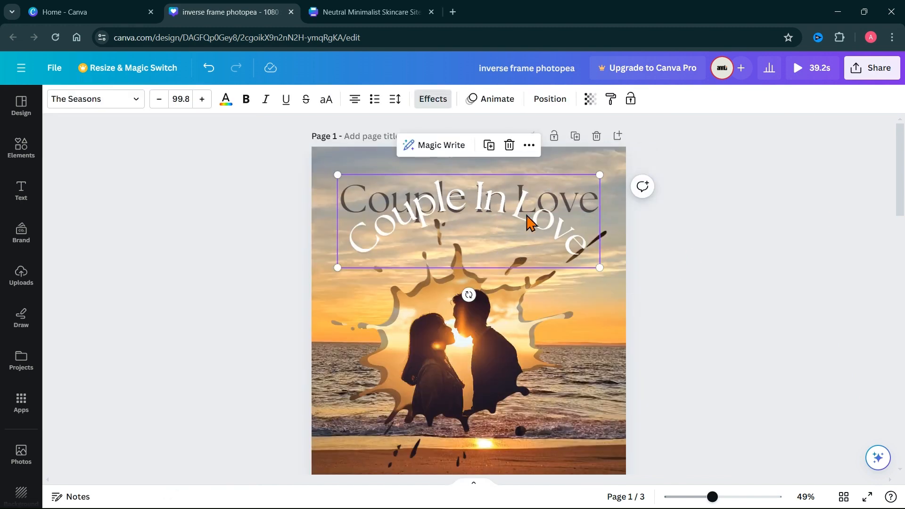
left_click(432, 102)
scroll(210, 448, "down", 3)
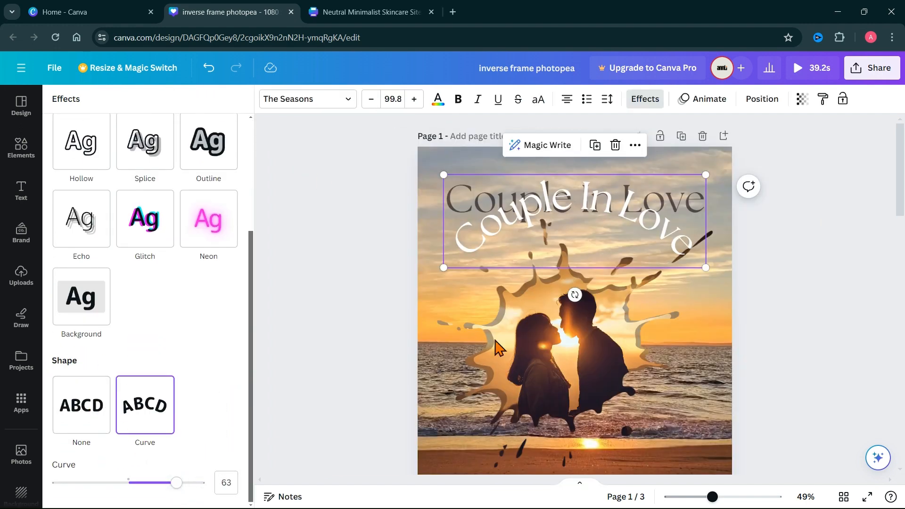
Step: Apply the Curve shape to the dark title copy with the same curve value of 63 as the white title
left_click(761, 100)
left_click(170, 223)
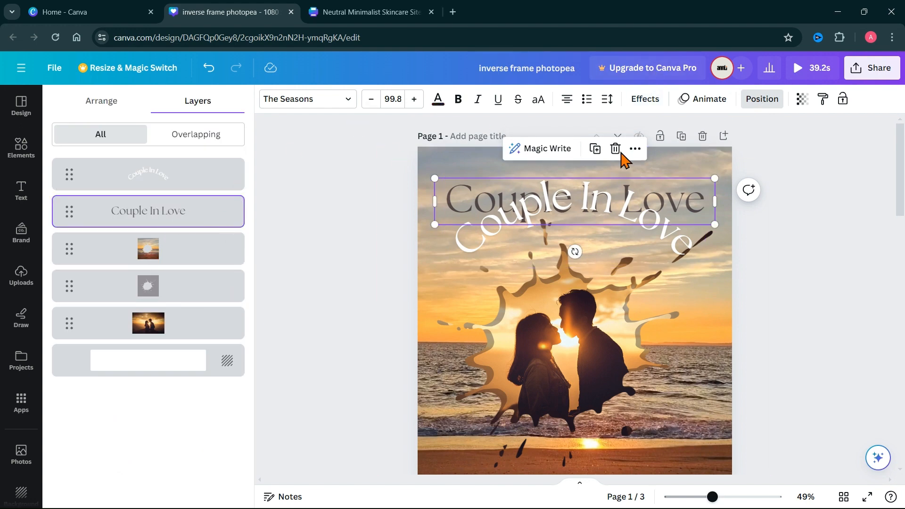
left_click(642, 107)
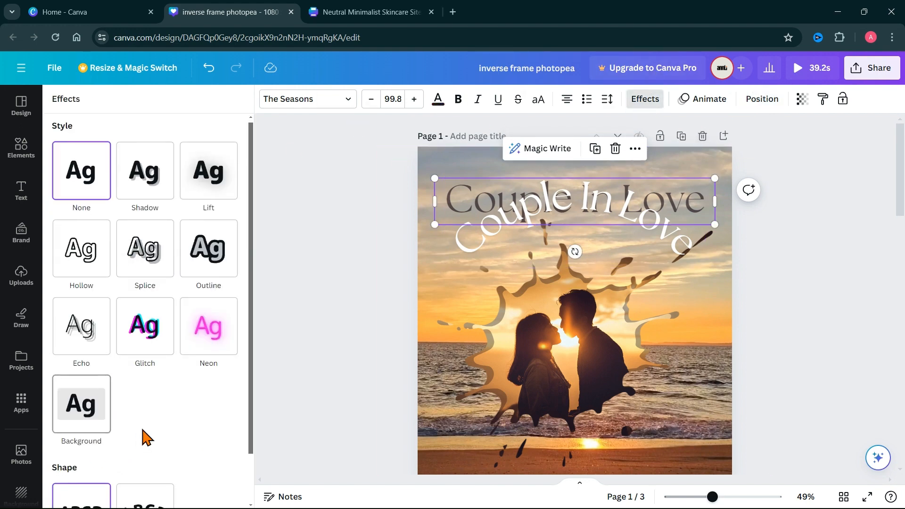
scroll(146, 424, "down", 2)
left_click(141, 450)
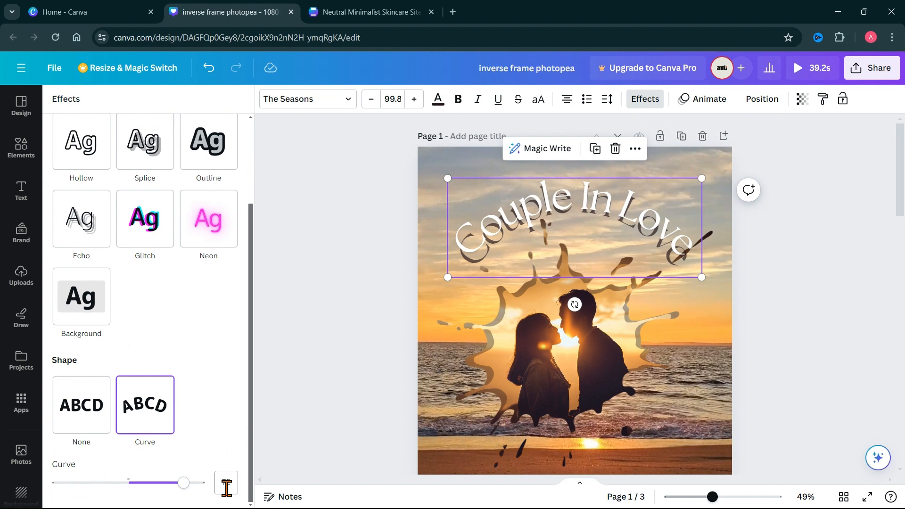
left_click_drag(222, 487, 233, 482)
key("Return")
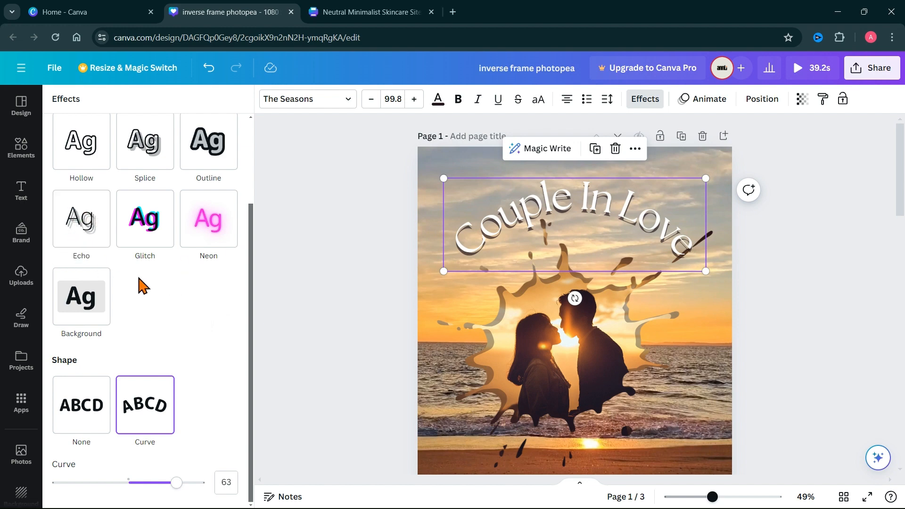
Step: Move the white and dark curved titles slightly upward together, keeping them horizontally centred, and group them
left_click(760, 99)
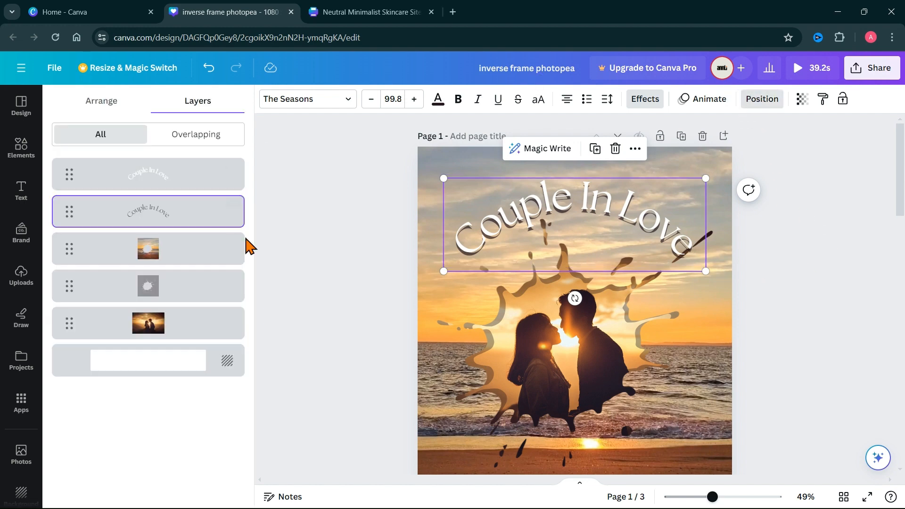
left_click(173, 181, "shift")
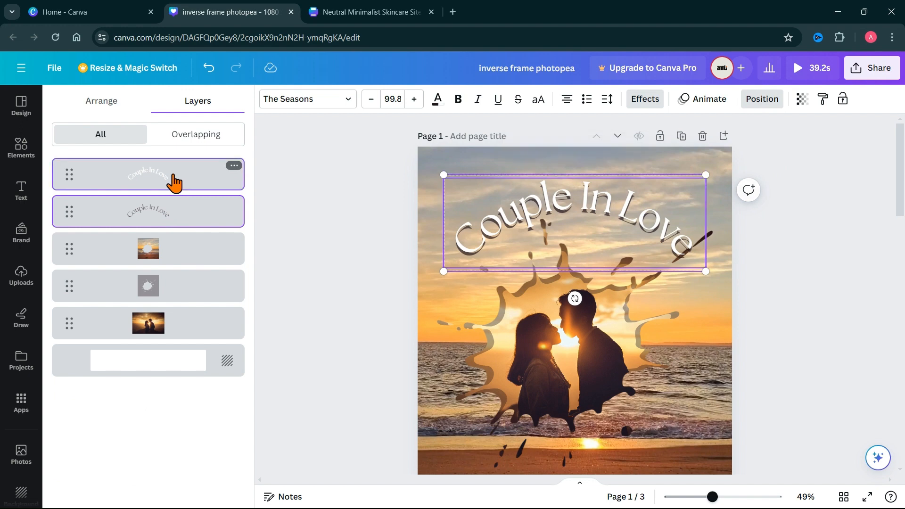
left_click_drag(642, 220, 639, 207)
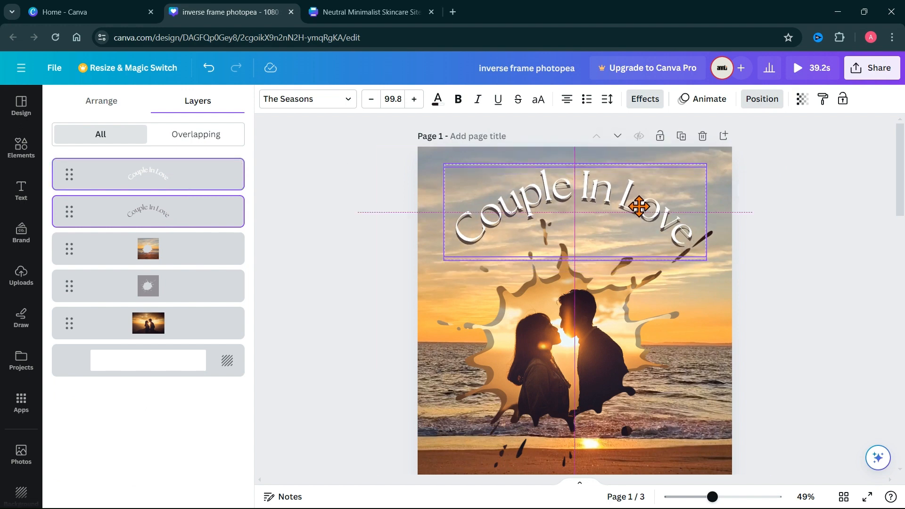
left_click(585, 135)
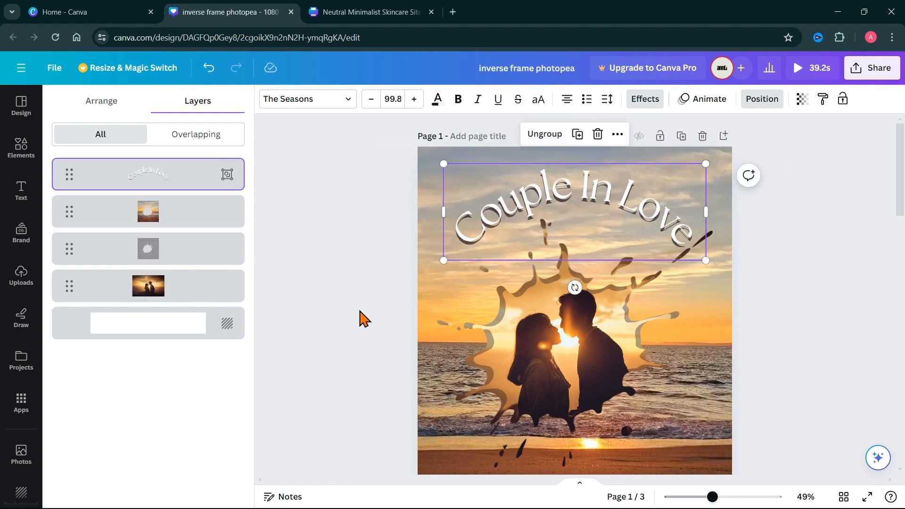
Step: Preview the background video on page 1 with the whole page in view at 35% zoom
left_click(360, 311)
scroll(752, 297, "down", 2)
scroll(752, 297, "up", 1)
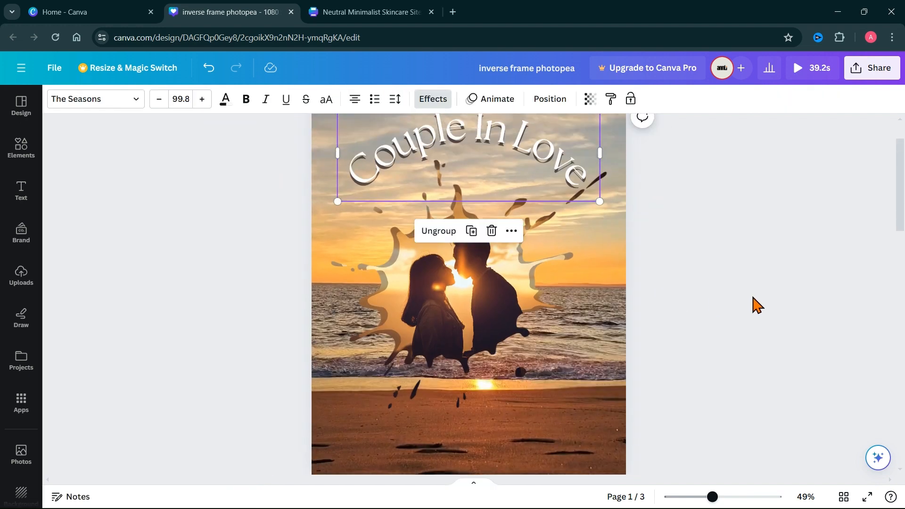
left_click(553, 310)
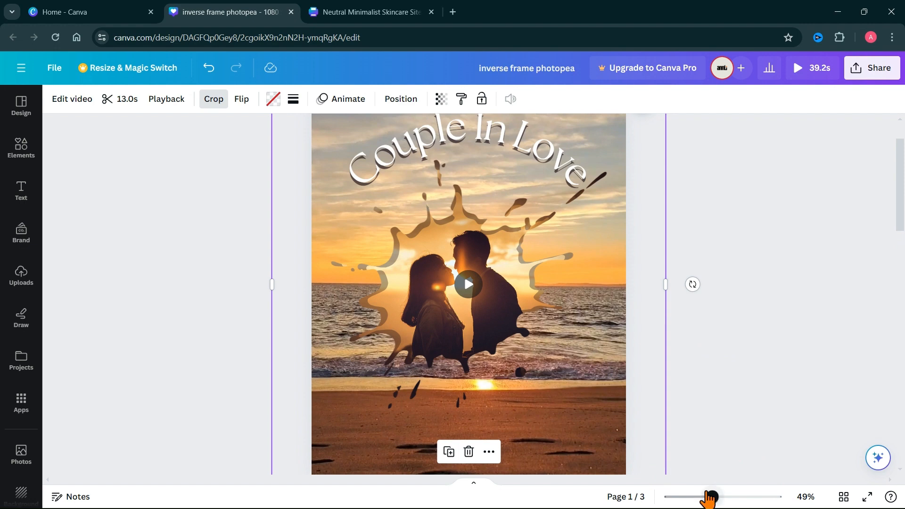
left_click_drag(704, 499, 693, 499)
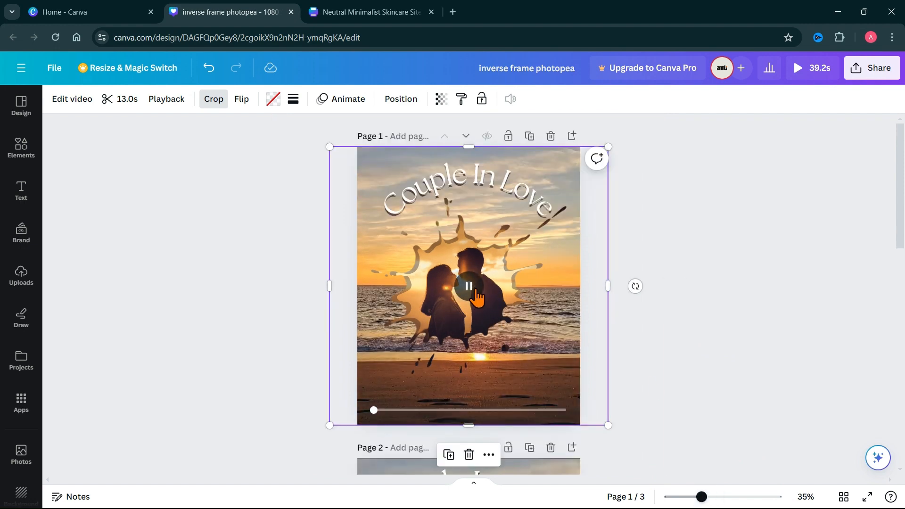